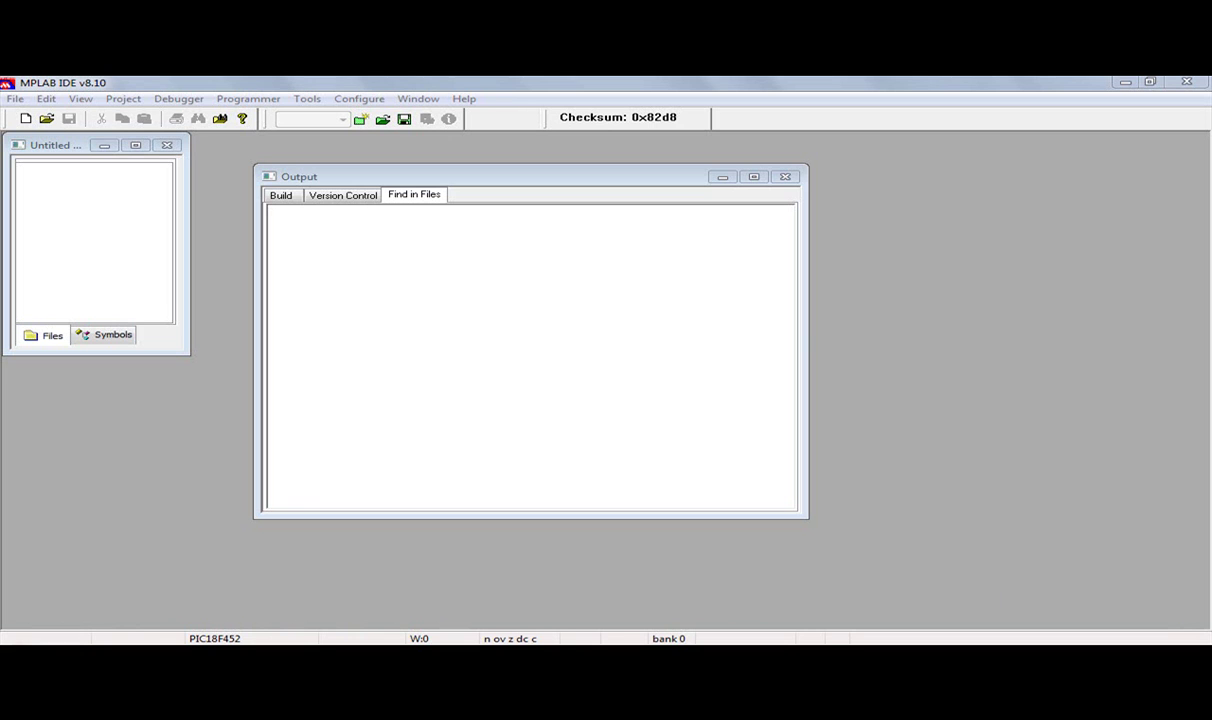
- Start a new project and name it "teclado matricial"
click(1201, 632)
click(123, 99)
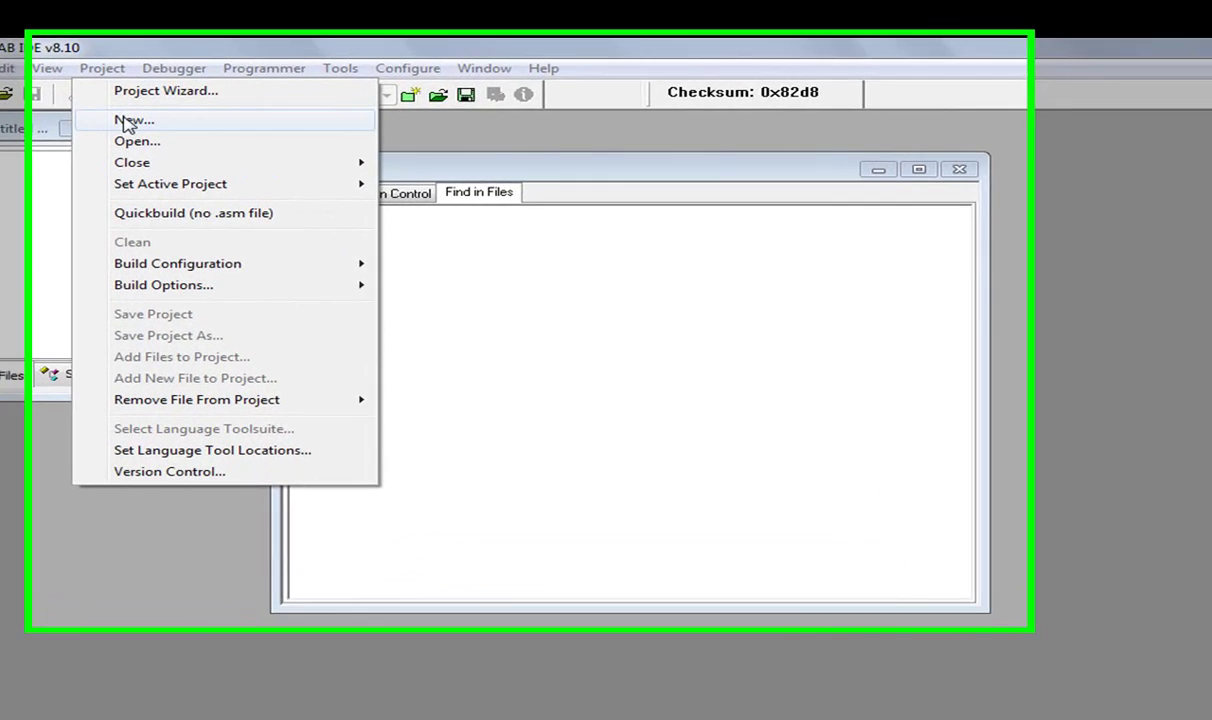
click(141, 140)
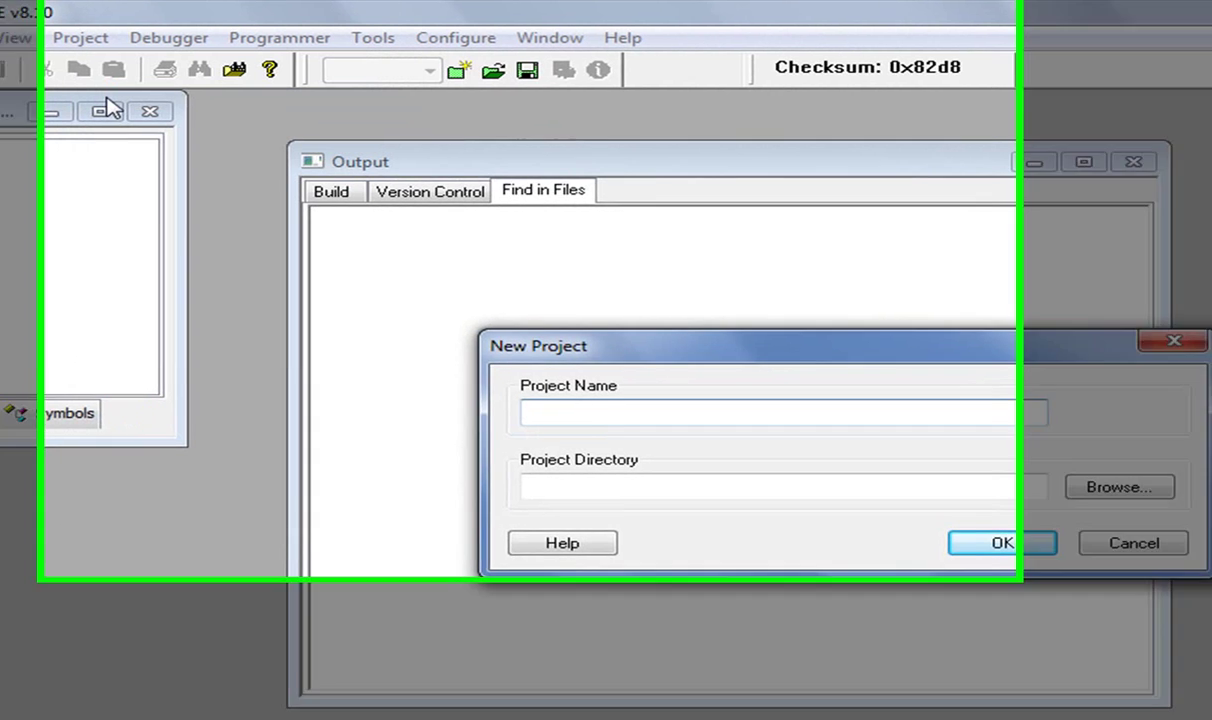
text(p)
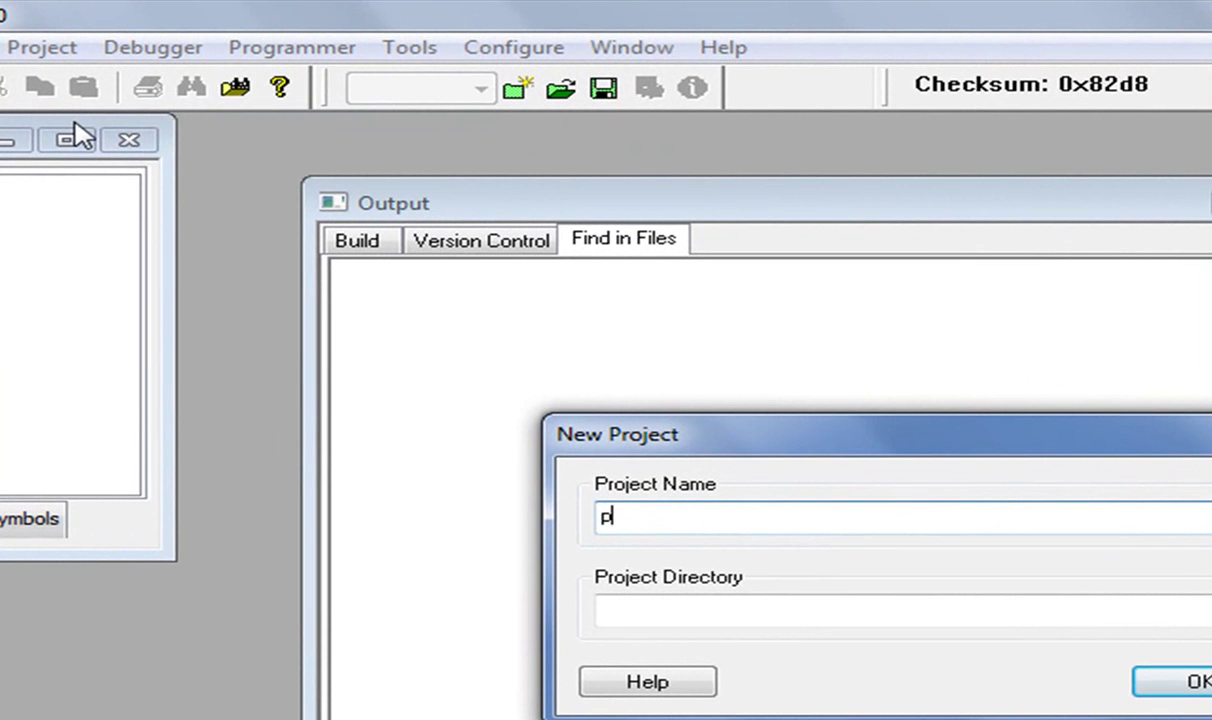
key(BackSpace)
text(teclado matricial)
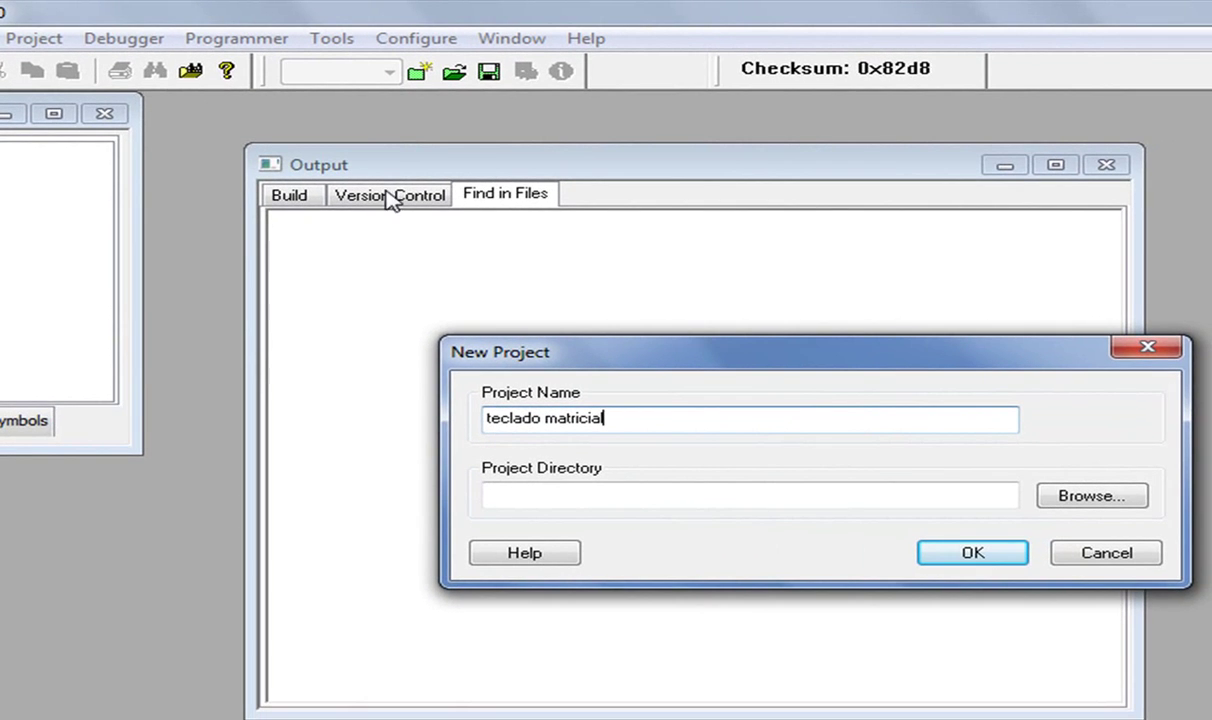
- Set the project directory to the proyectos folder on BODEGA (E:) and create the project
click(1112, 492)
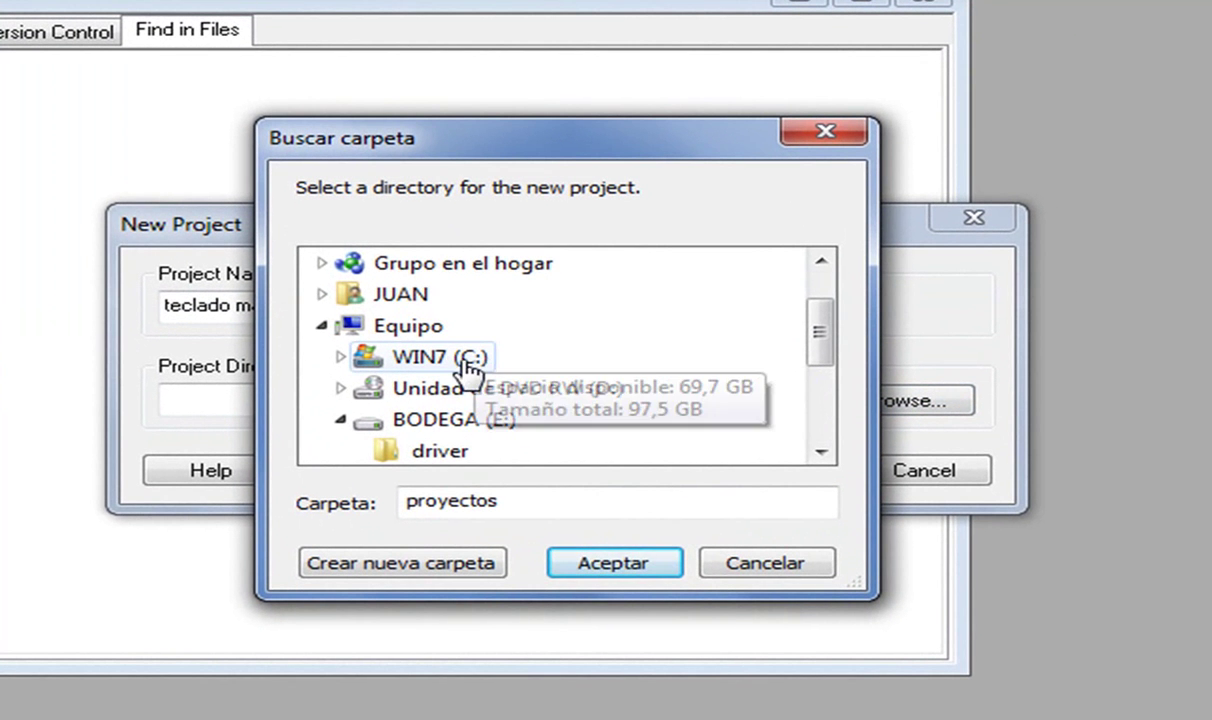
click(465, 372)
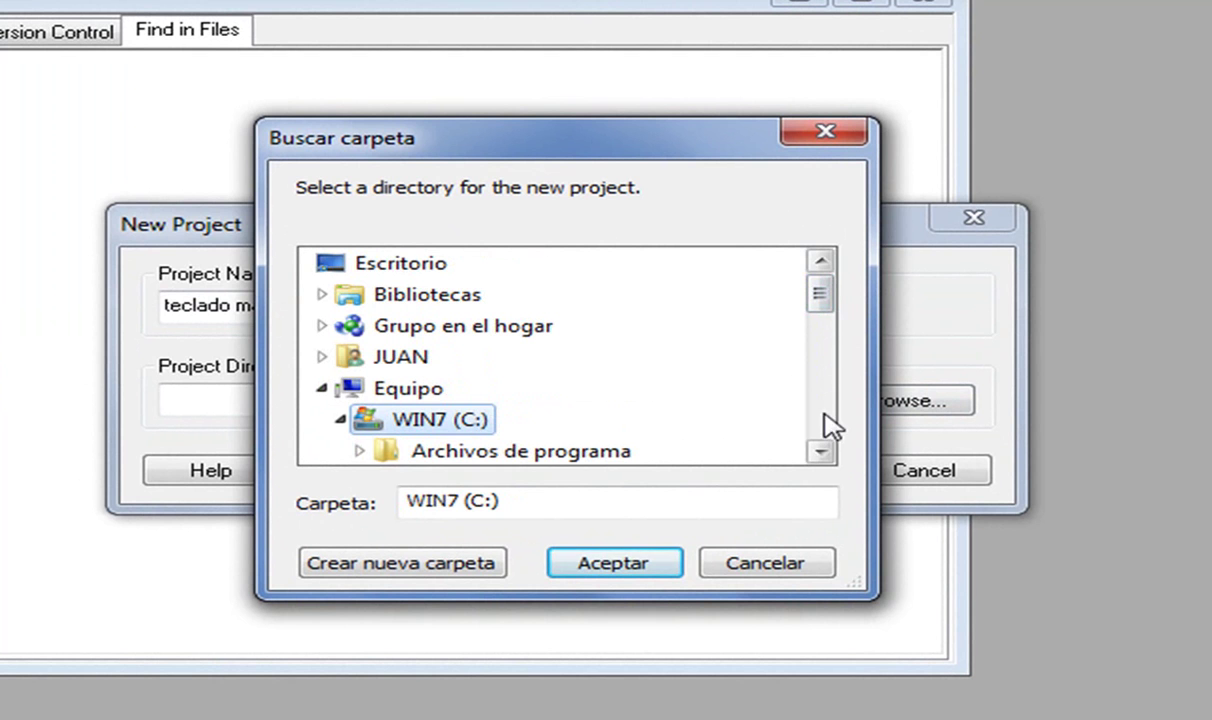
click(821, 453)
click(821, 453)
click(821, 453)
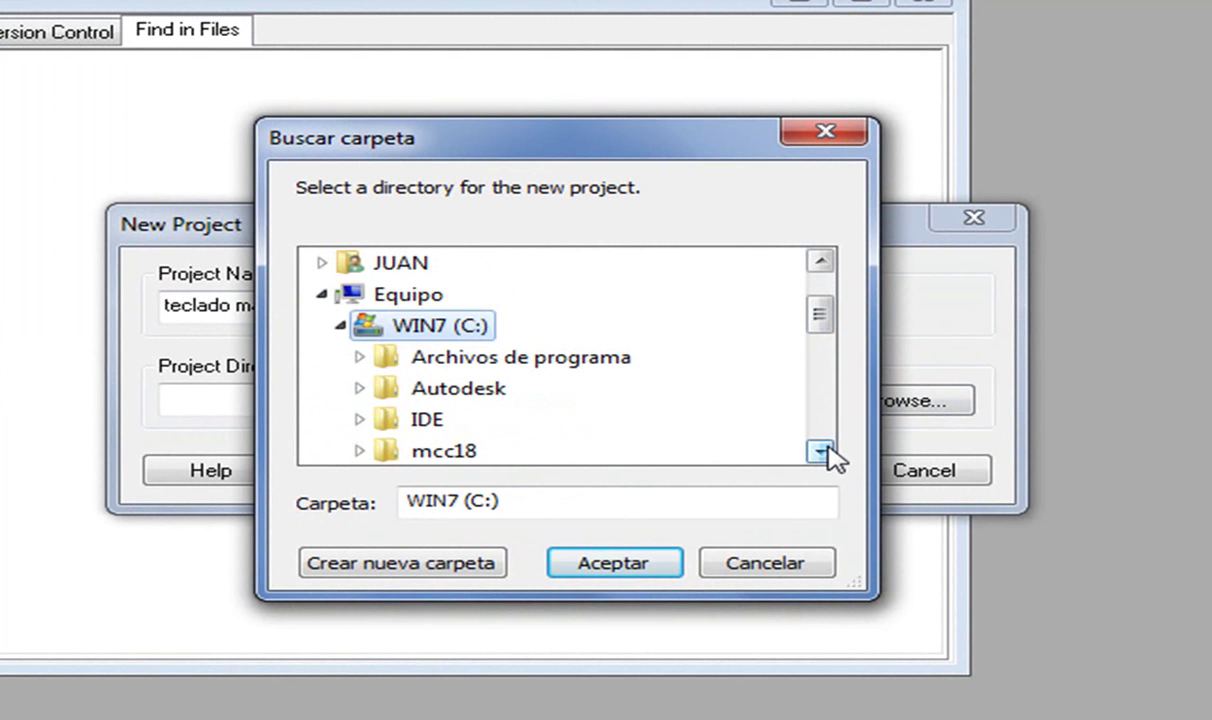
triple_click(821, 453)
click(821, 453)
triple_click(821, 453)
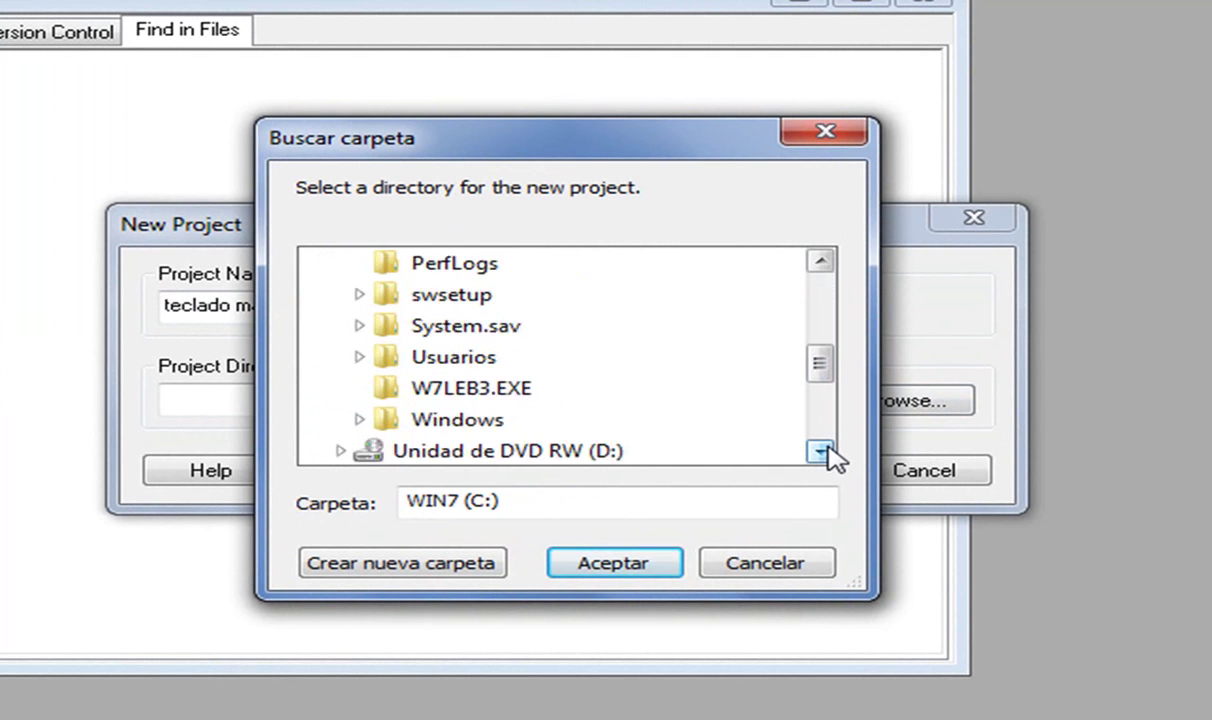
triple_click(821, 453)
click(821, 453)
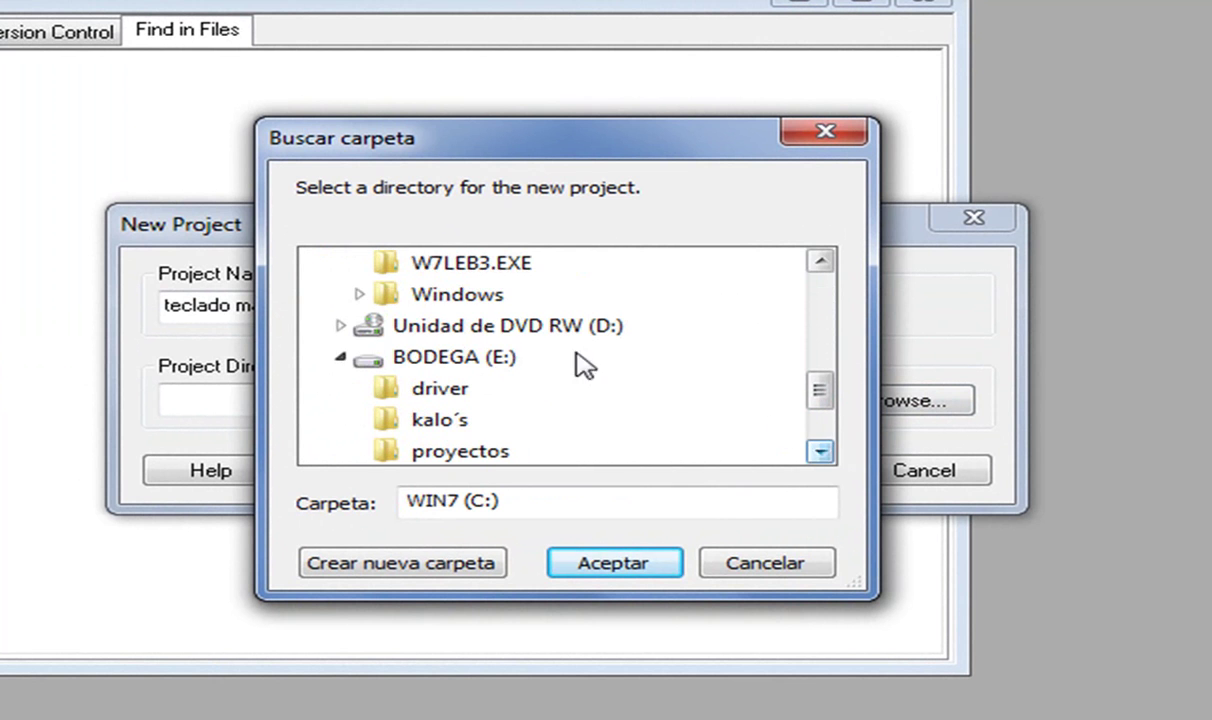
click(490, 452)
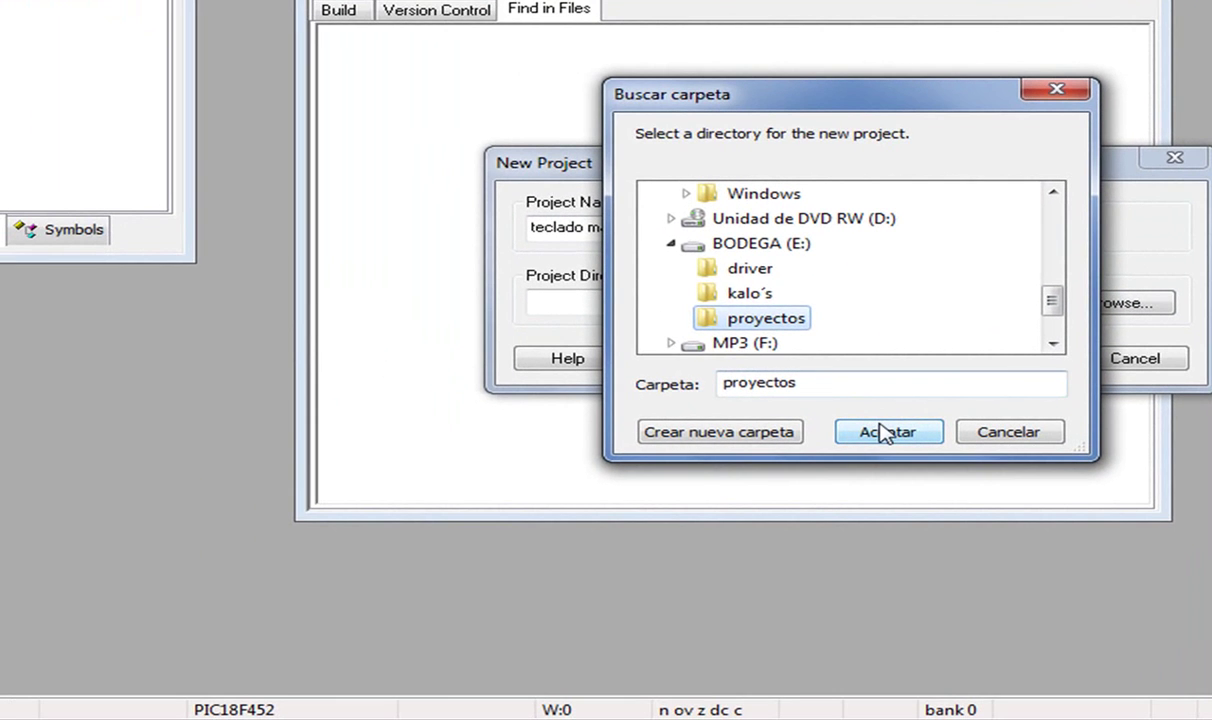
click(884, 433)
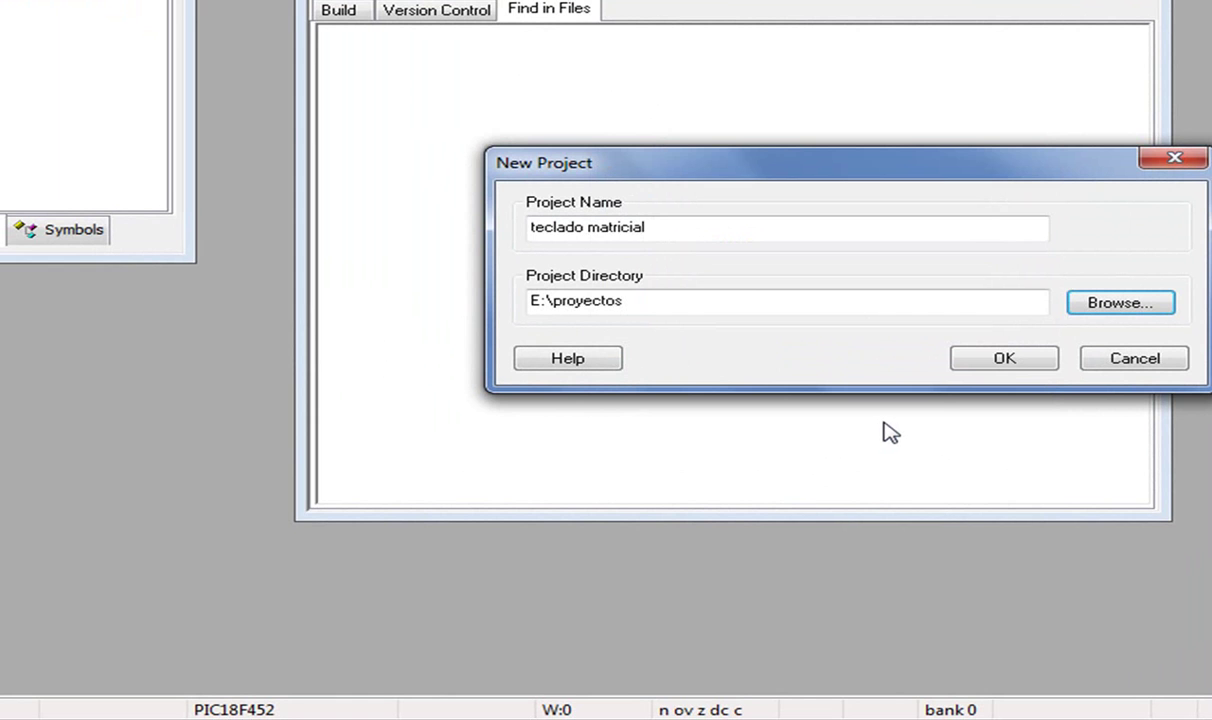
click(1004, 358)
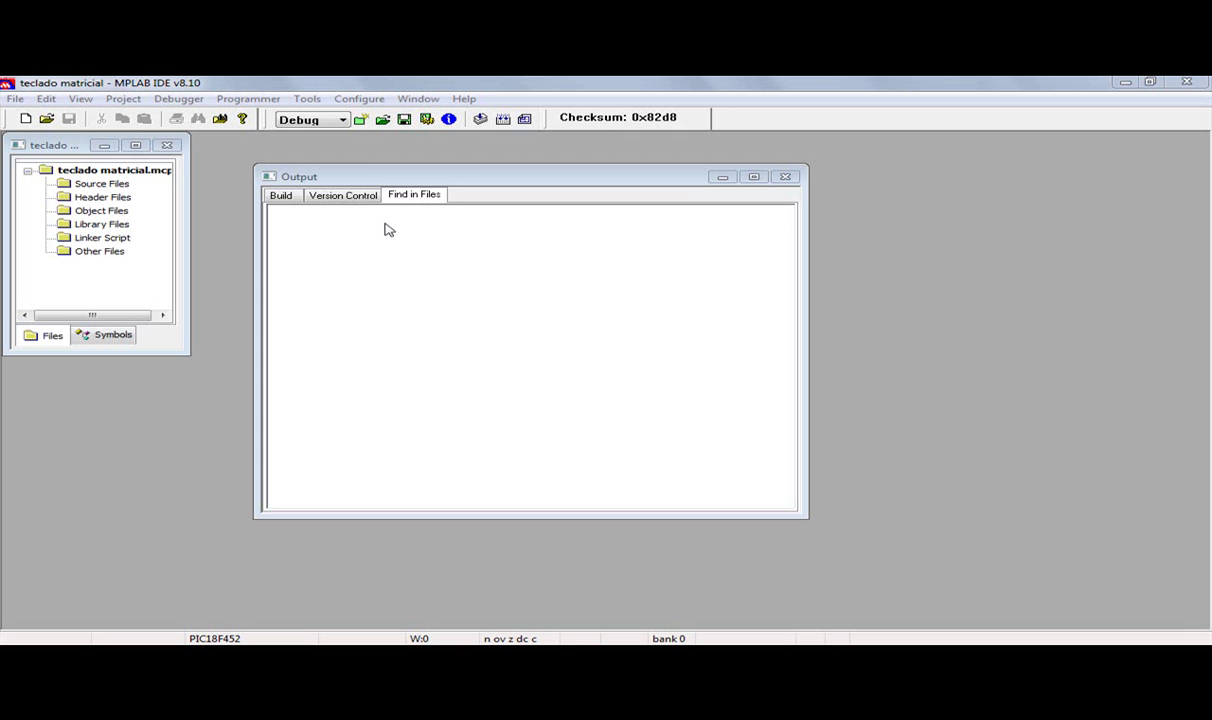
- Create a new blank file and paste into it the highlighted C code copied from the Trabajo Matricial document in Word
click(12, 99)
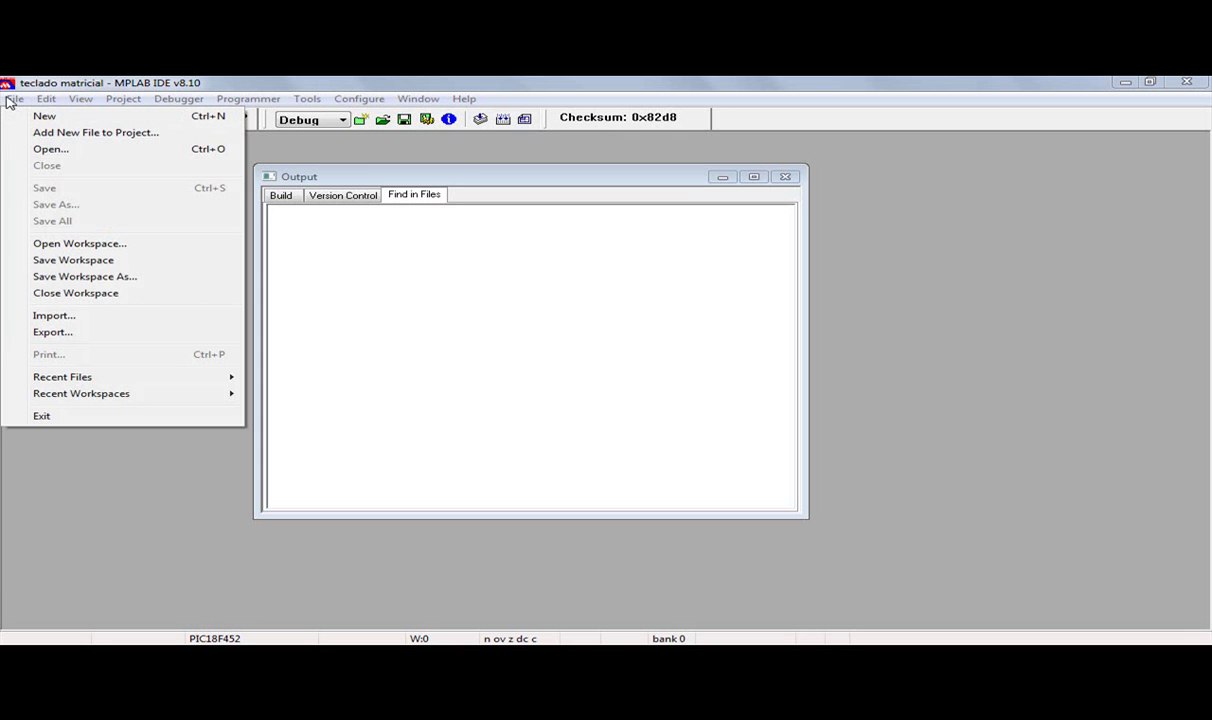
click(24, 118)
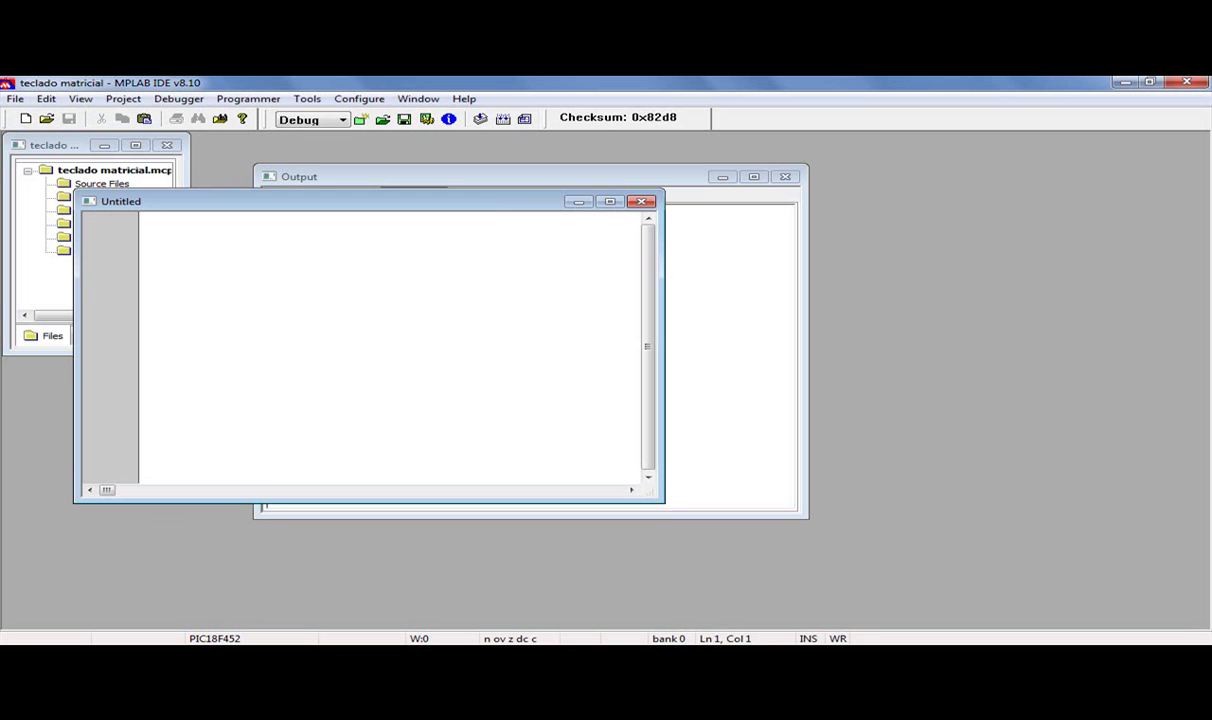
key(super)
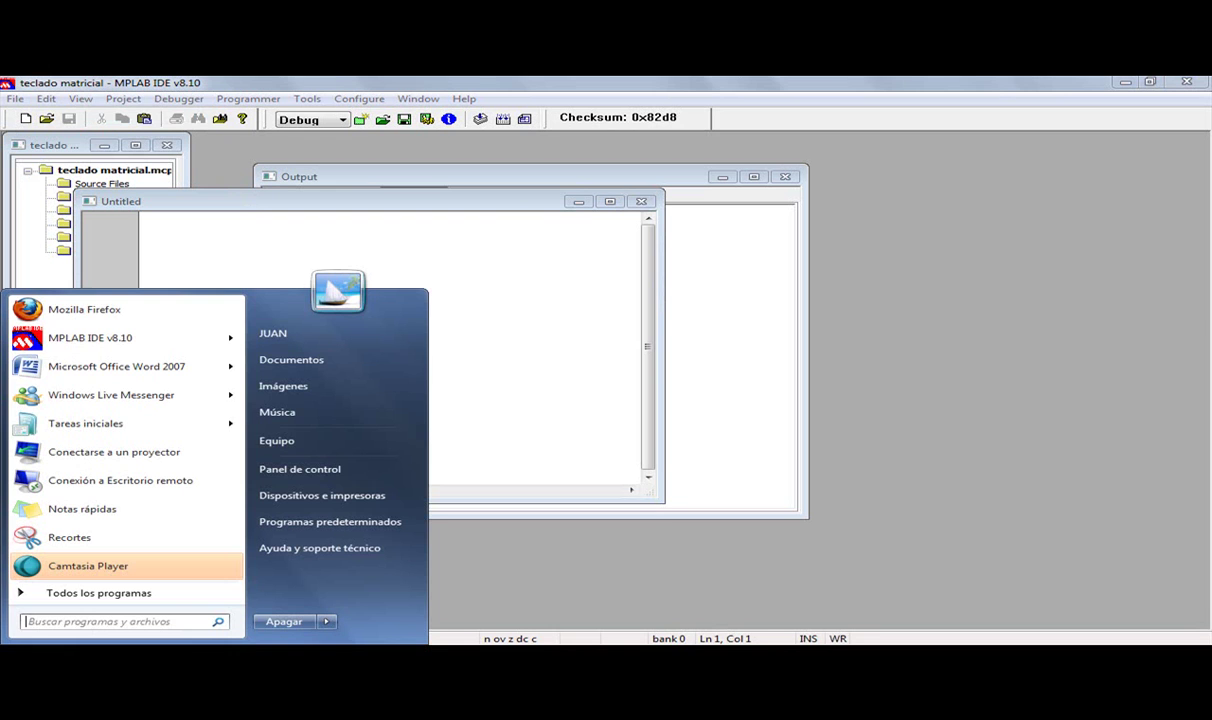
click(260, 650)
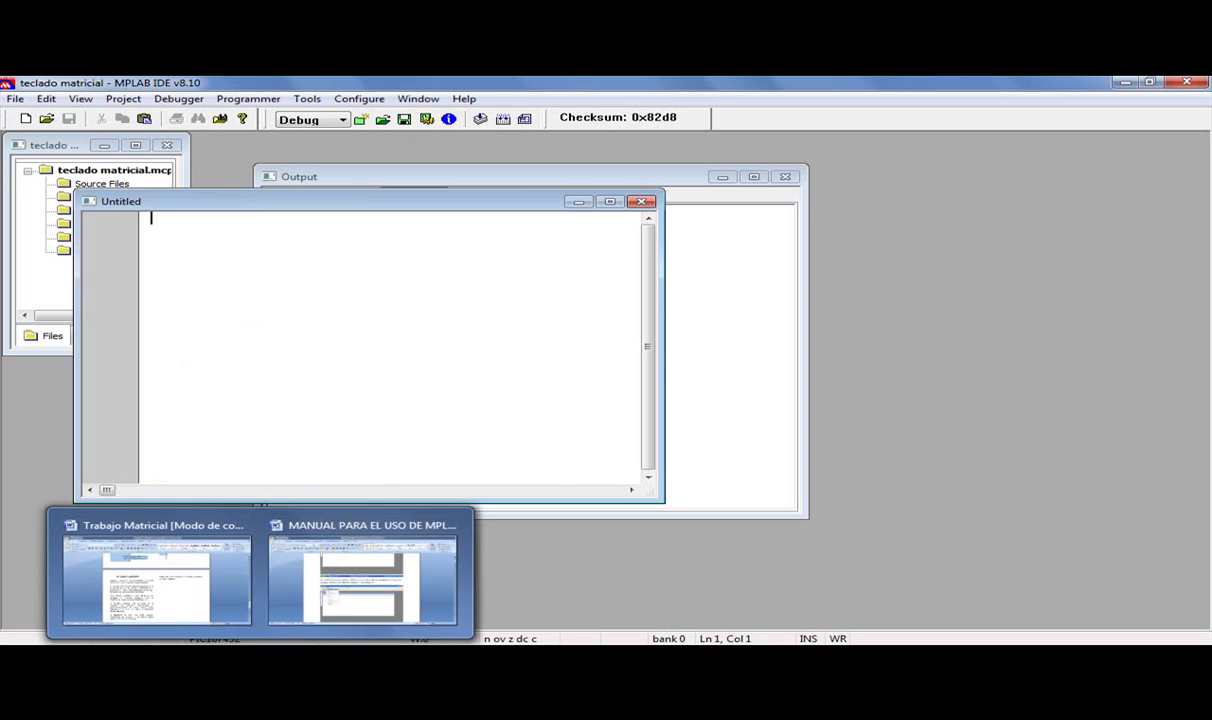
click(178, 586)
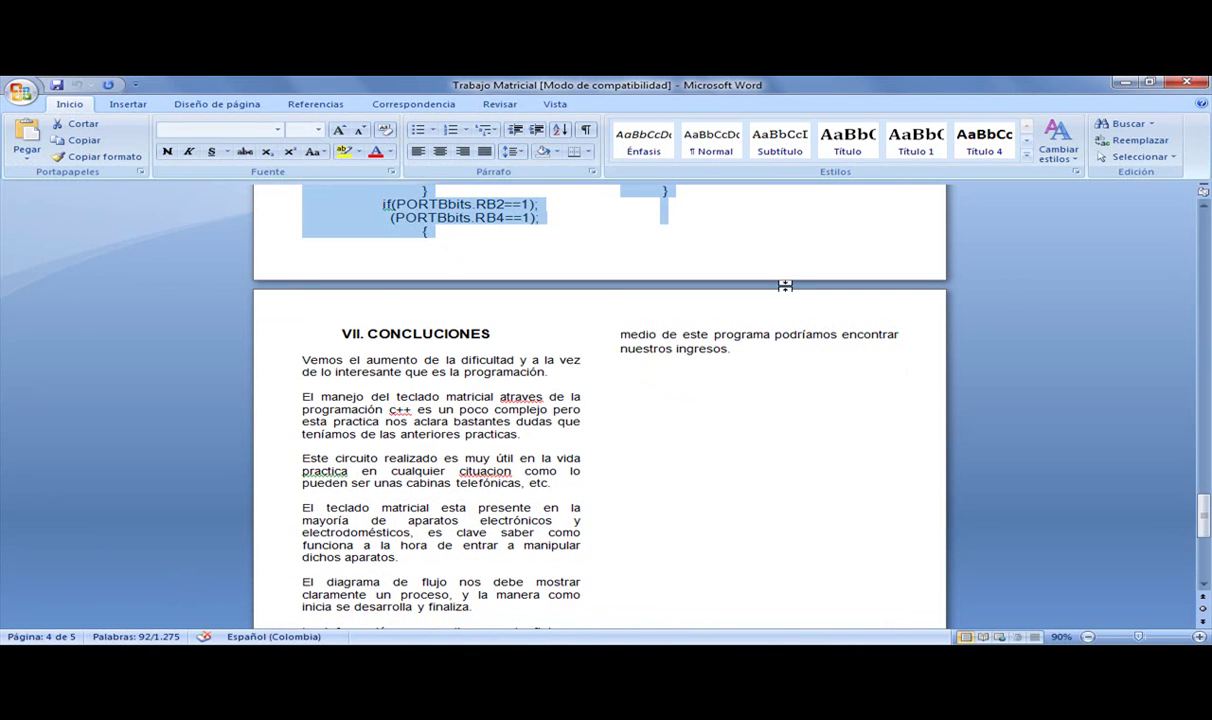
click(1206, 207)
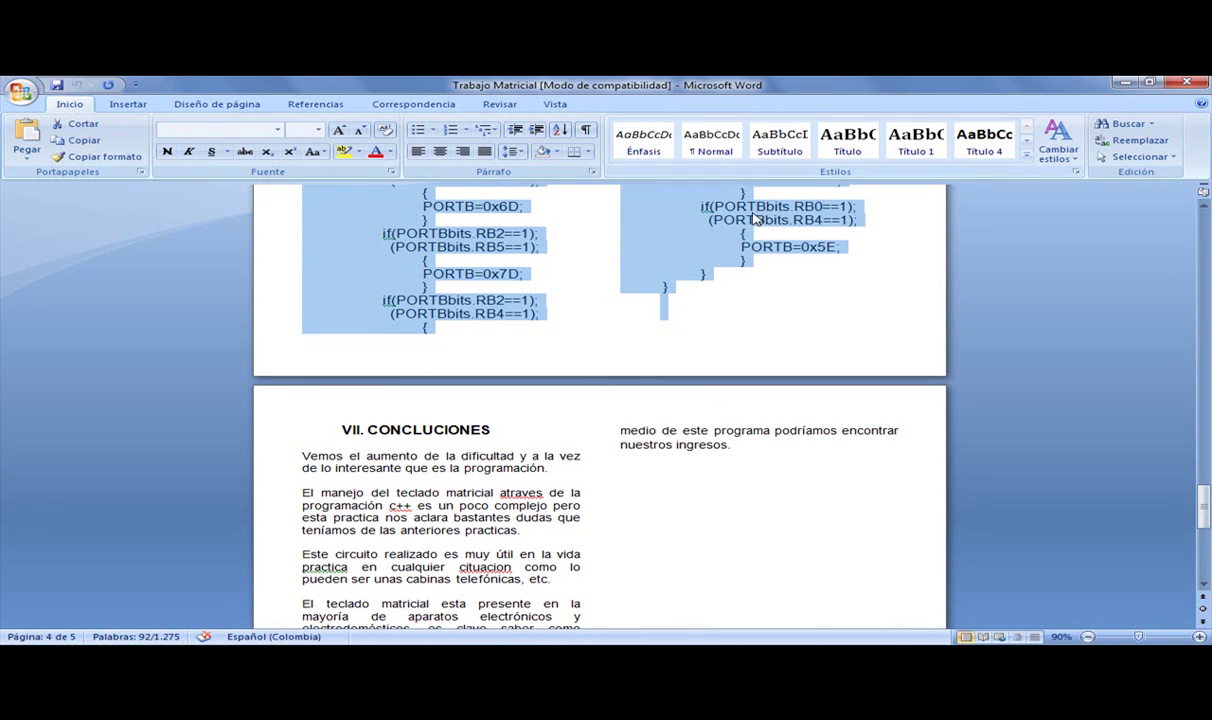
right_click(749, 220)
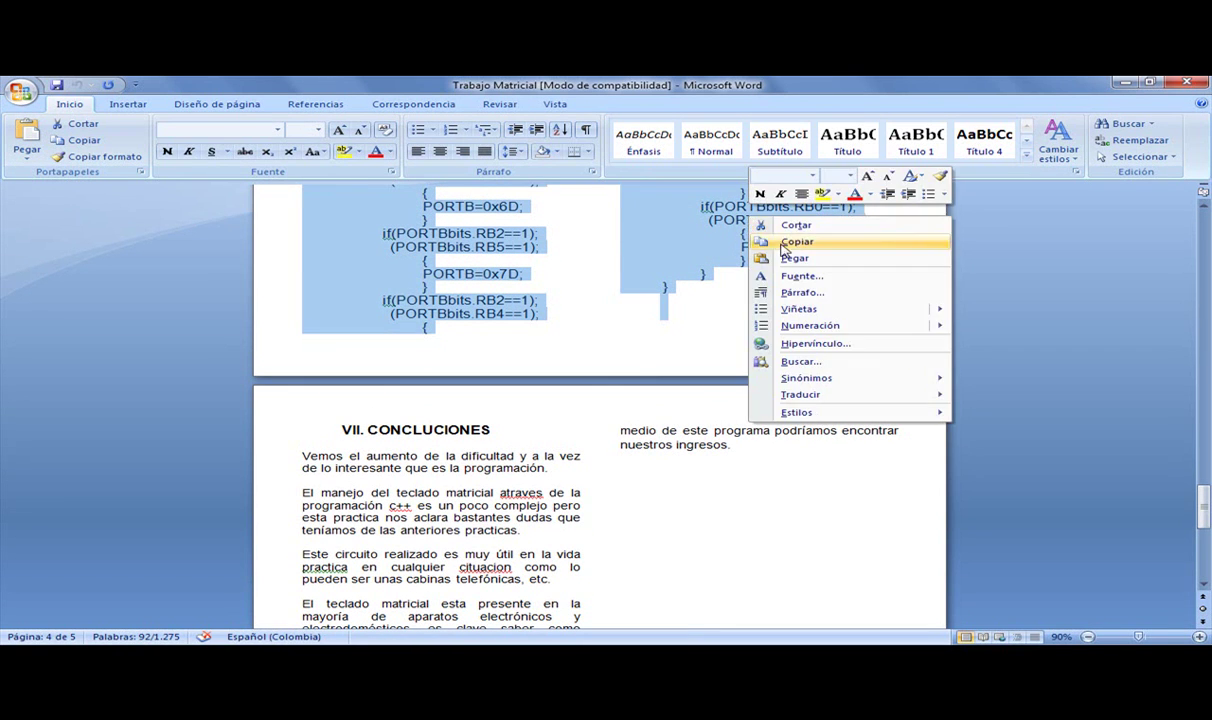
click(786, 243)
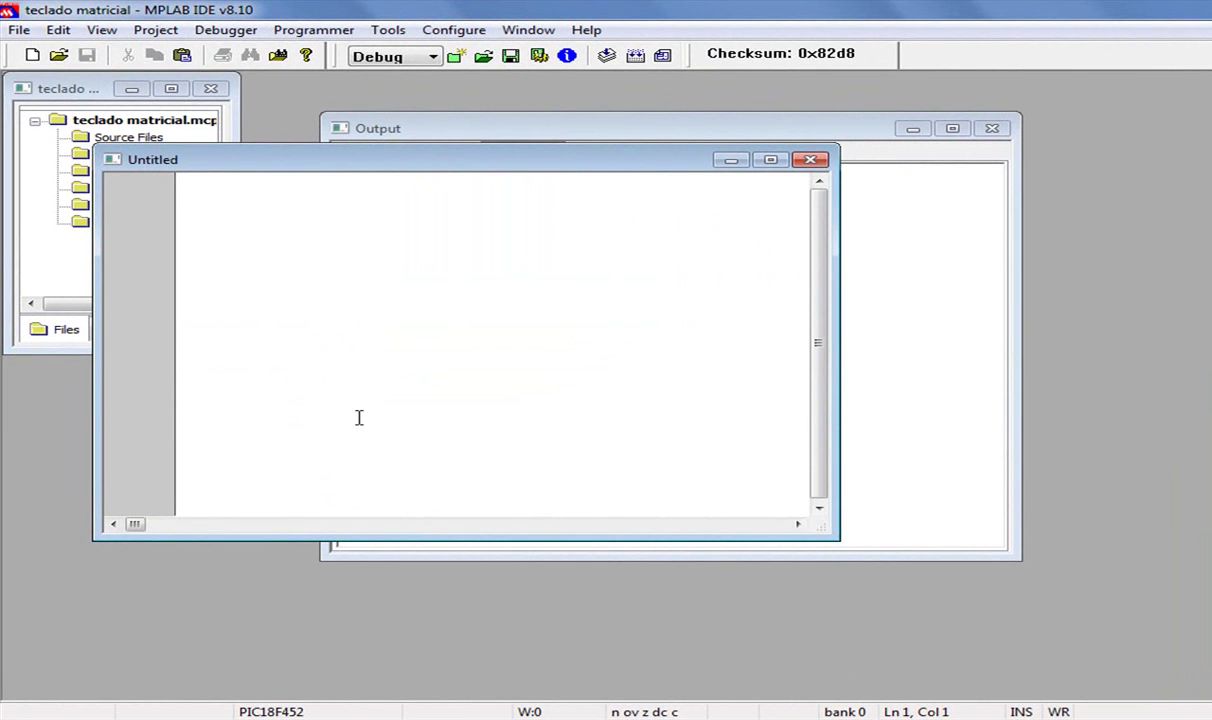
right_click(359, 417)
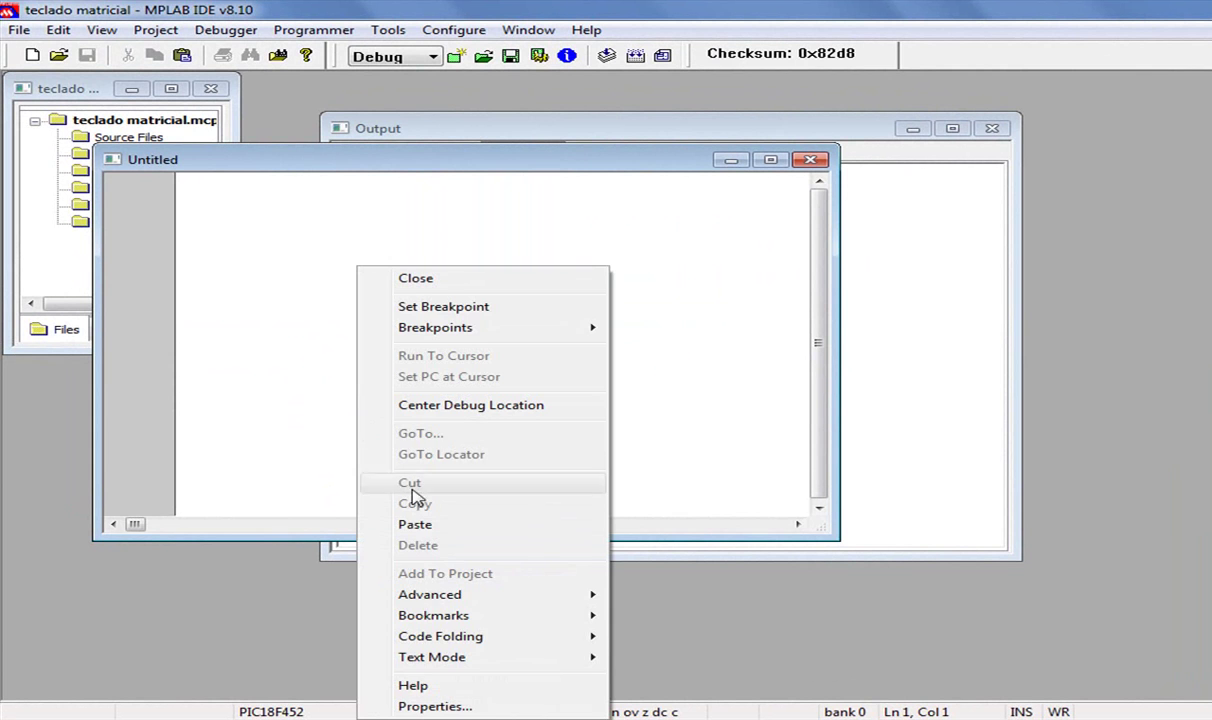
click(424, 528)
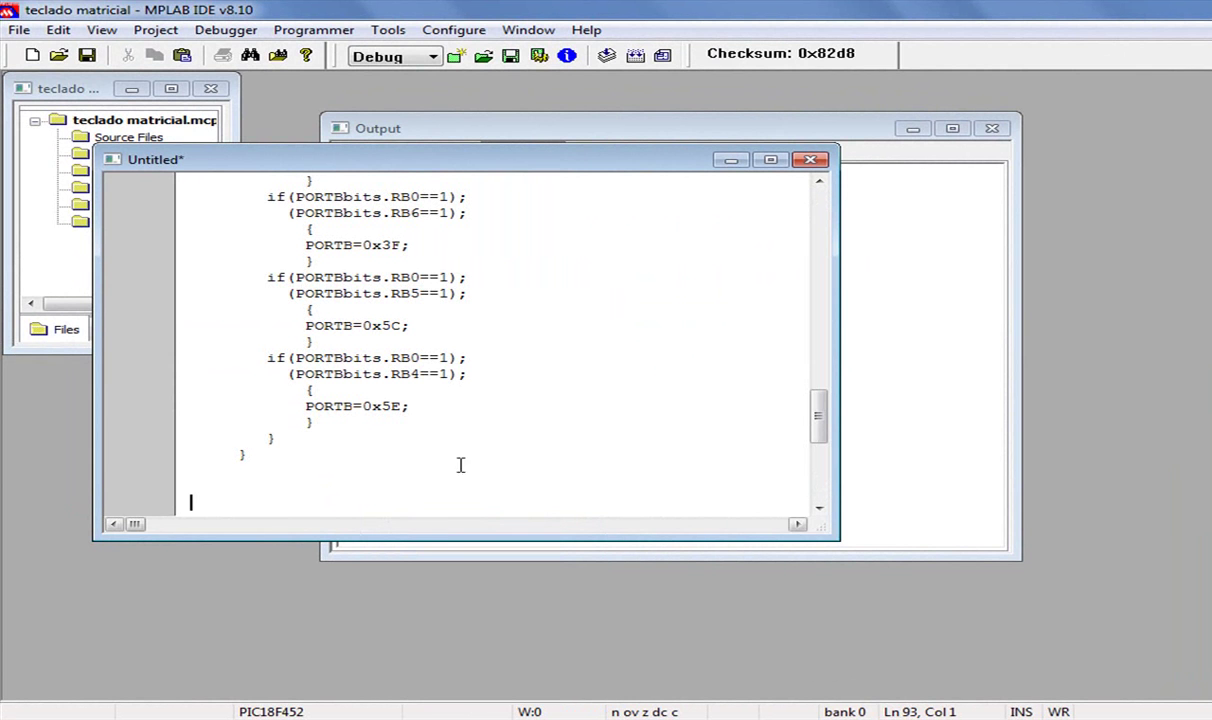
- Close the untitled file, choosing to save its changes, and set the save location to the proyectos folder on BODEGA (E:)
click(810, 162)
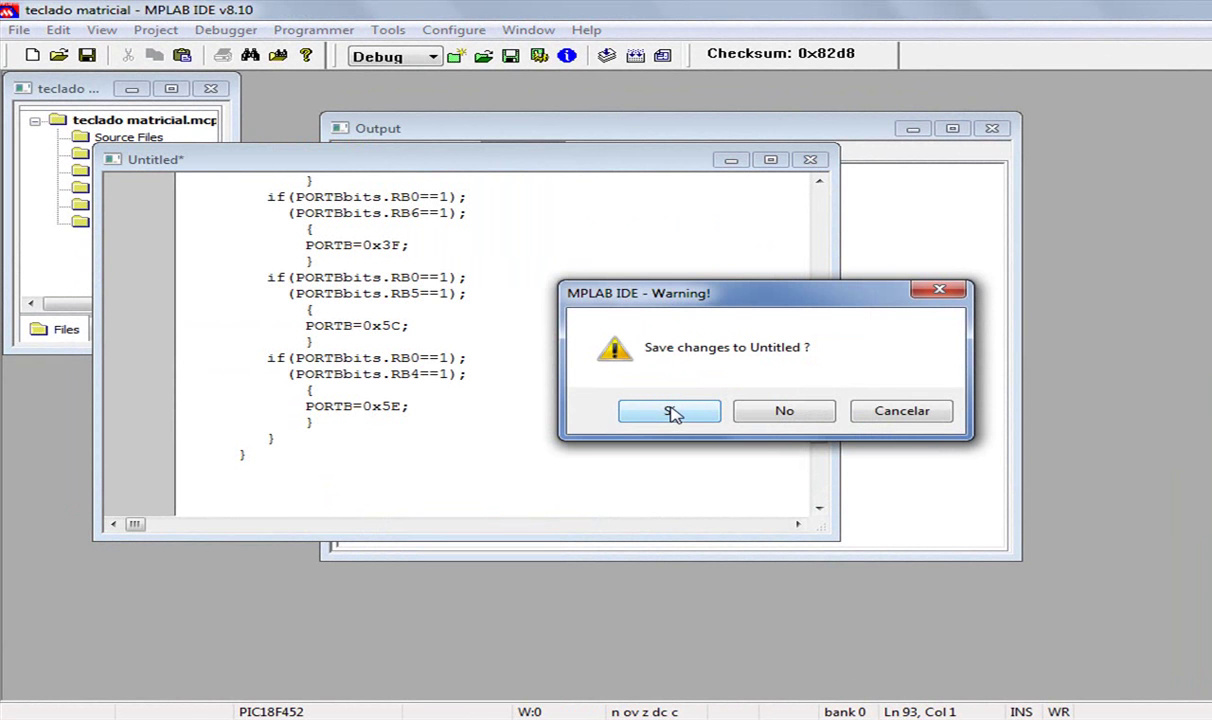
click(670, 412)
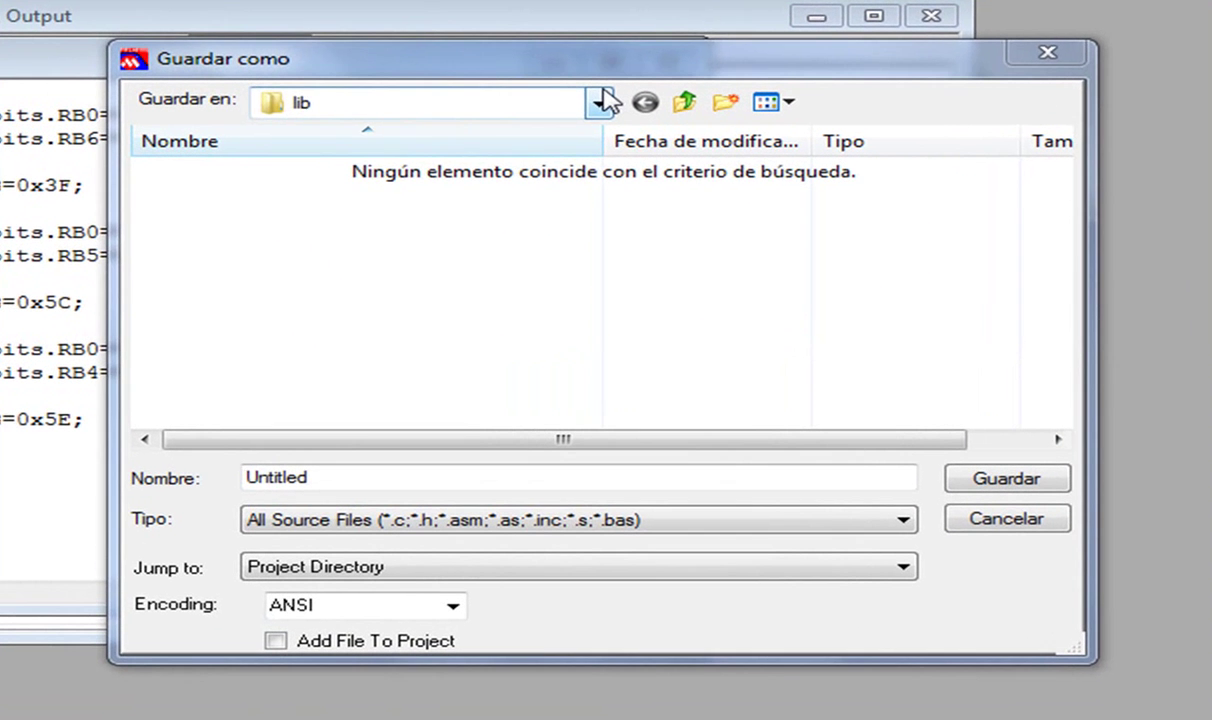
click(604, 224)
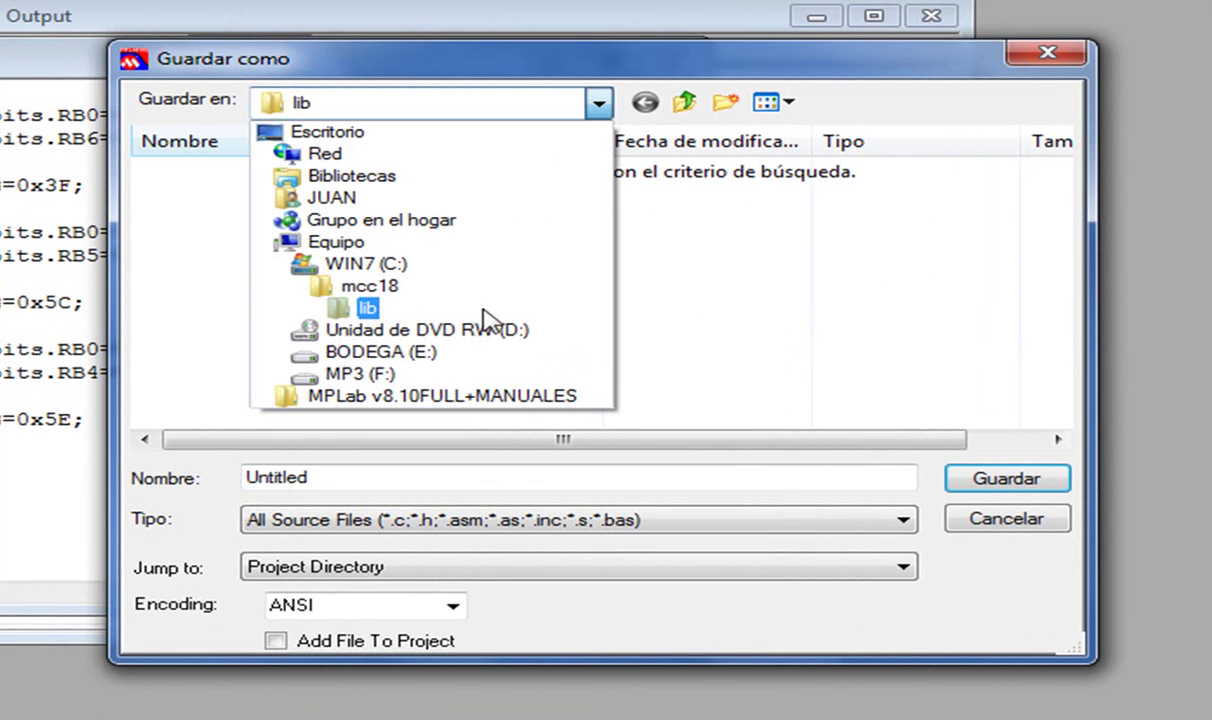
click(427, 356)
double_click(230, 230)
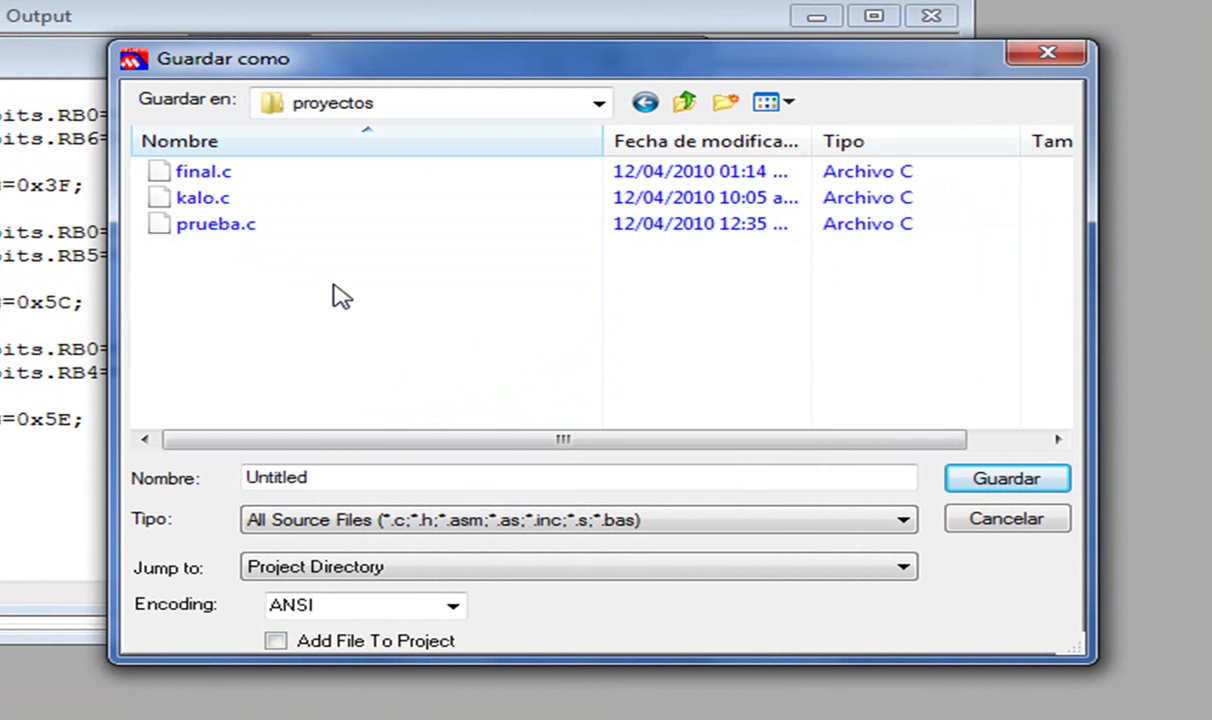
- Replace the default file name with "teclado matricial"
click(389, 479)
key(BackSpace)
key(BackSpace)
key(BackSpace)
key(BackSpace)
key(BackSpace)
key(BackSpace)
key(BackSpace)
key(BackSpace)
text(te)
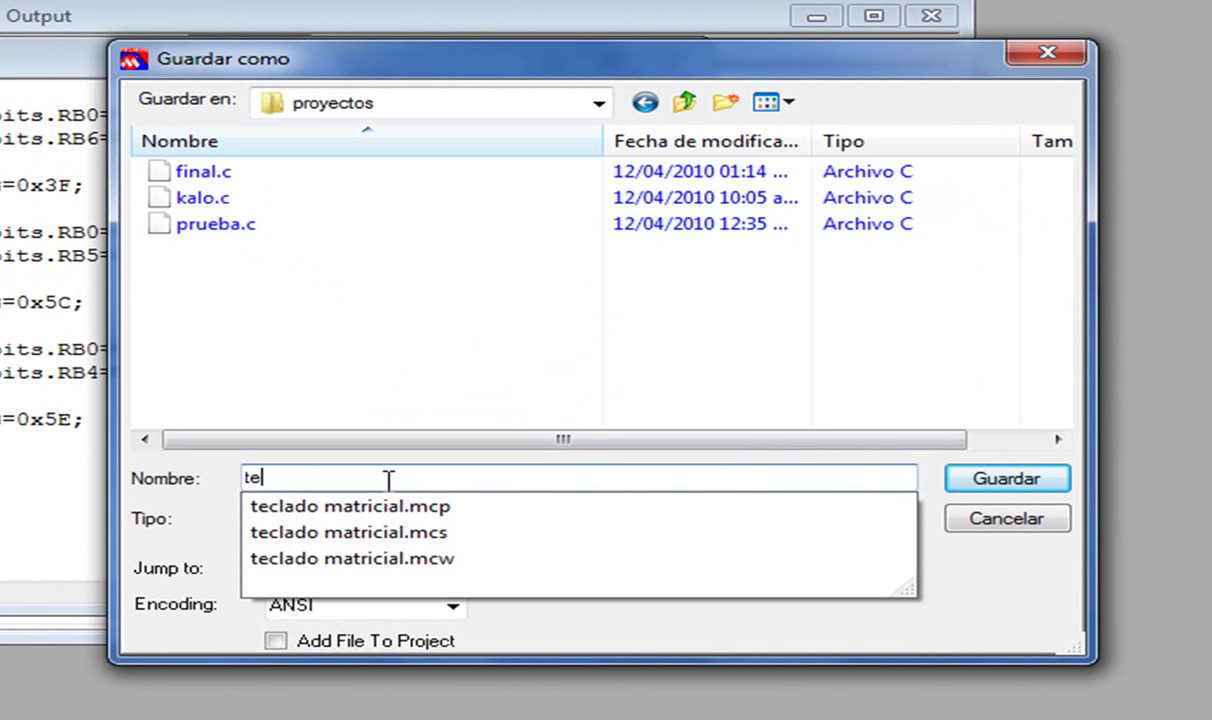
text(clado matricial)
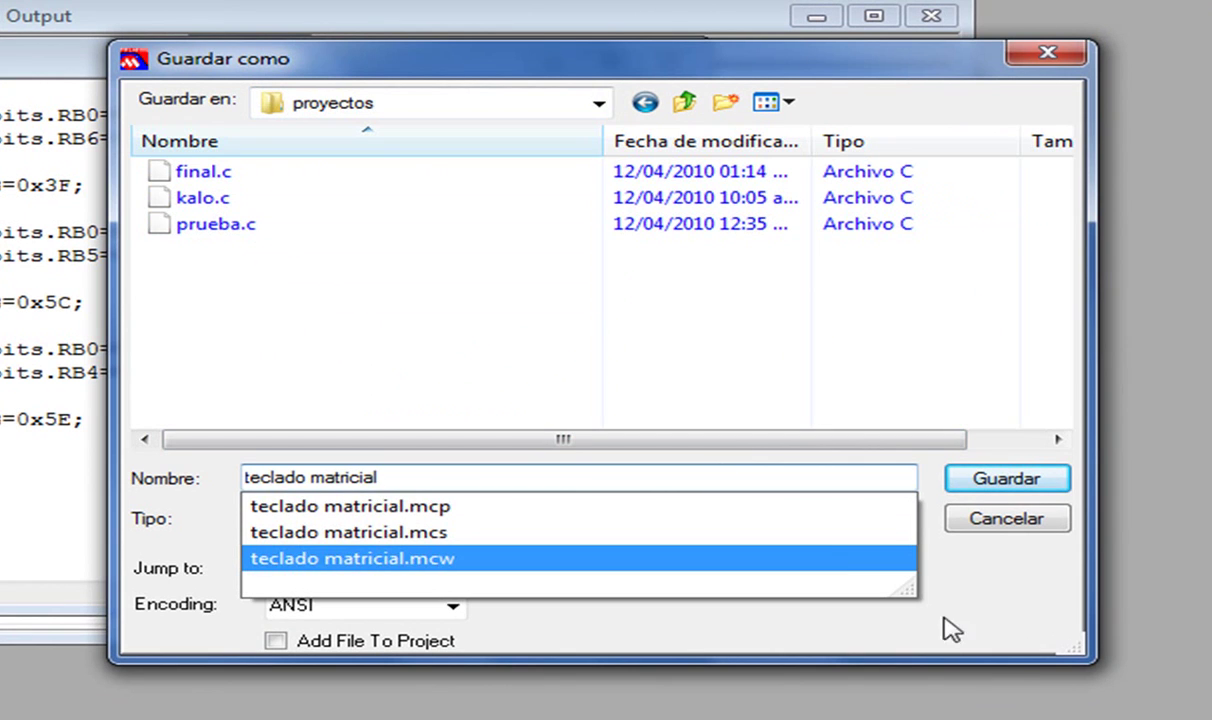
click(1008, 586)
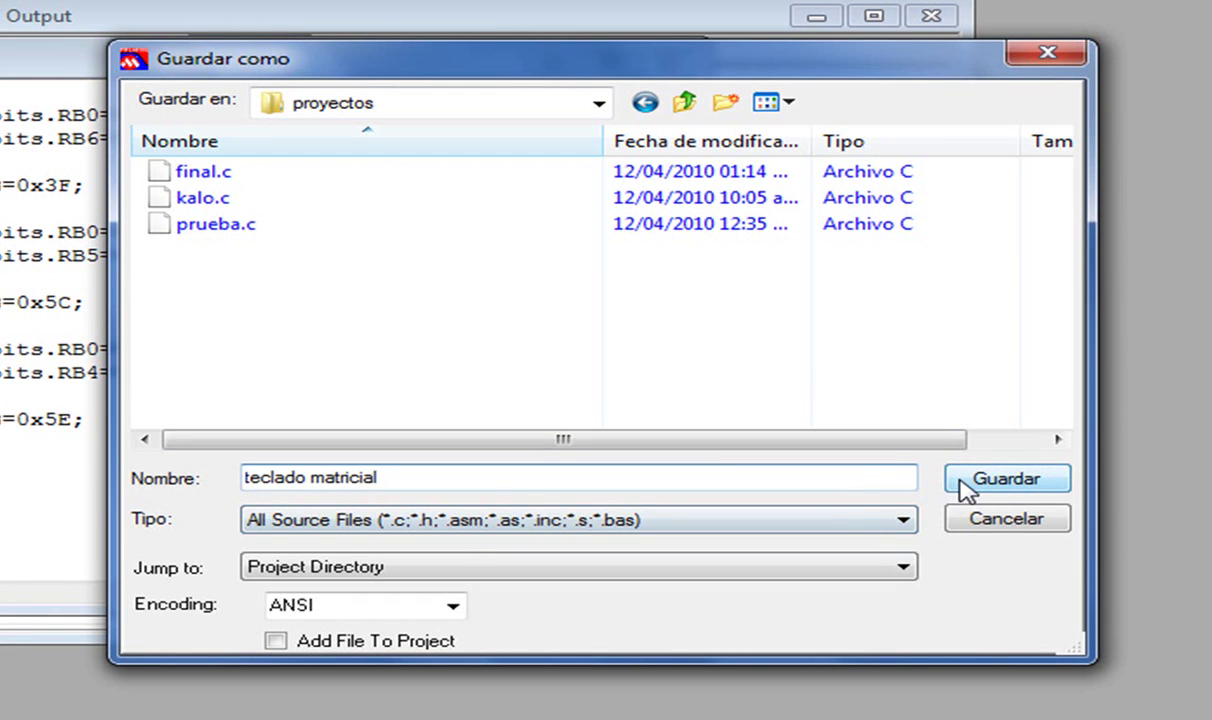
- Set the file type to C Source Files and save the file
click(912, 521)
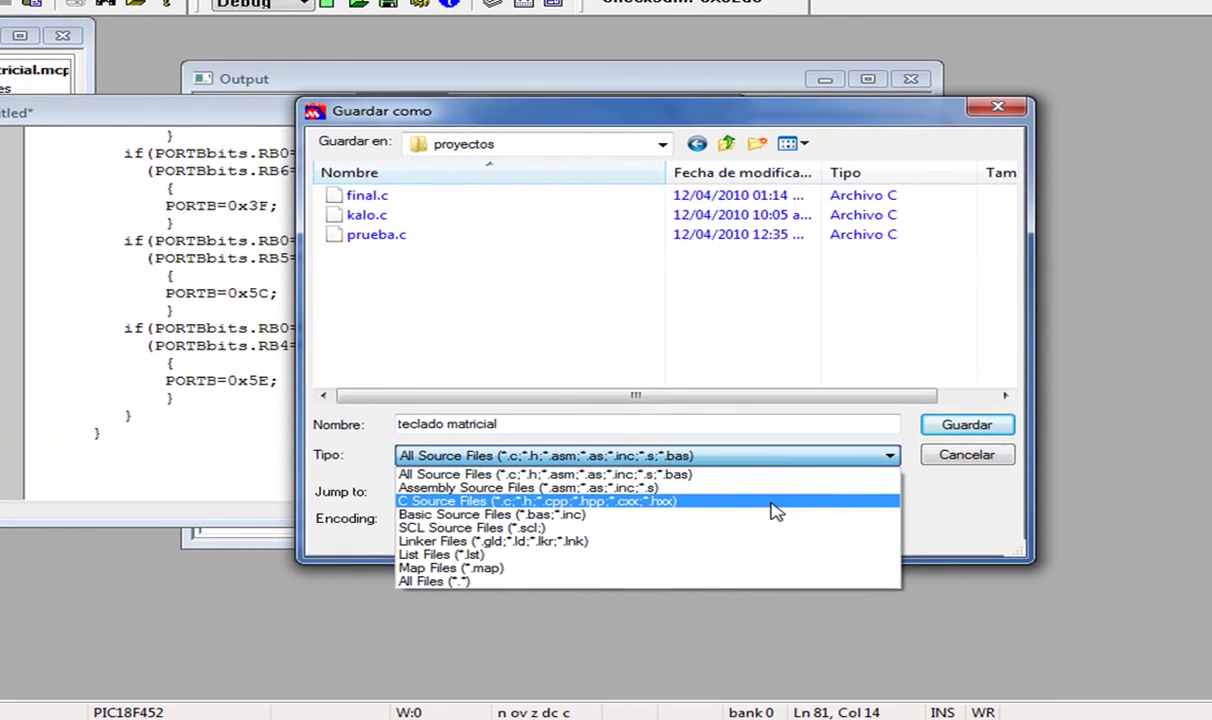
click(757, 581)
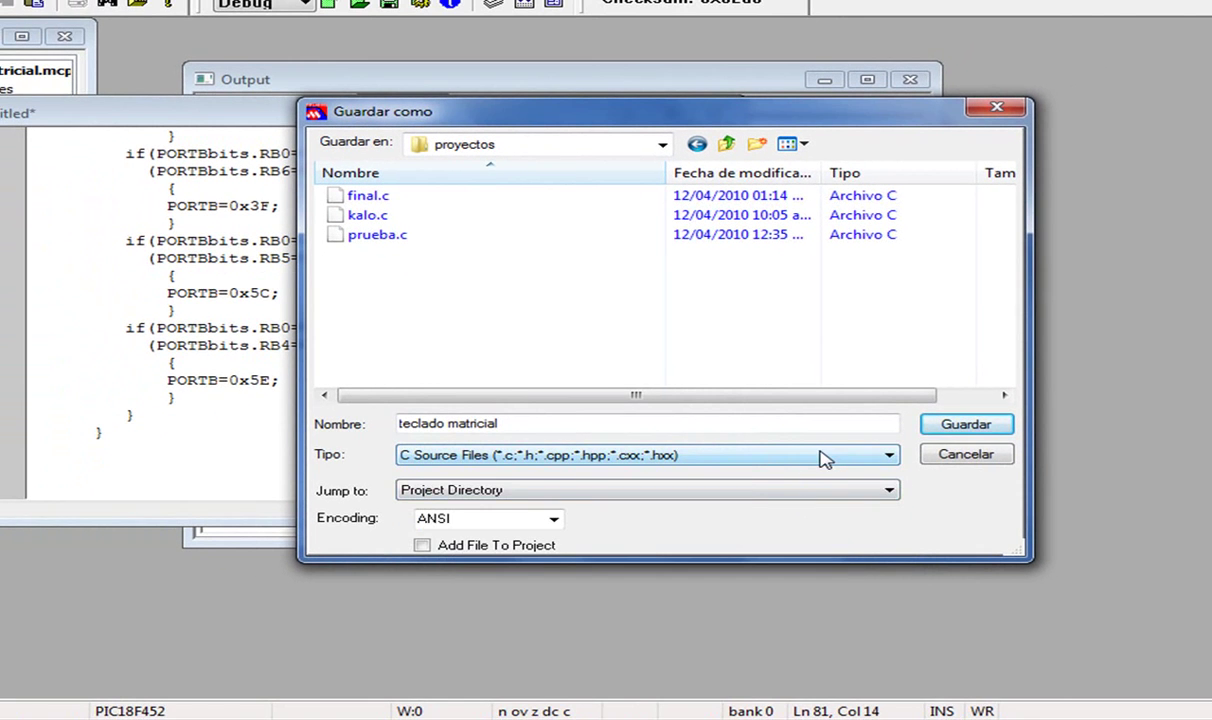
click(932, 428)
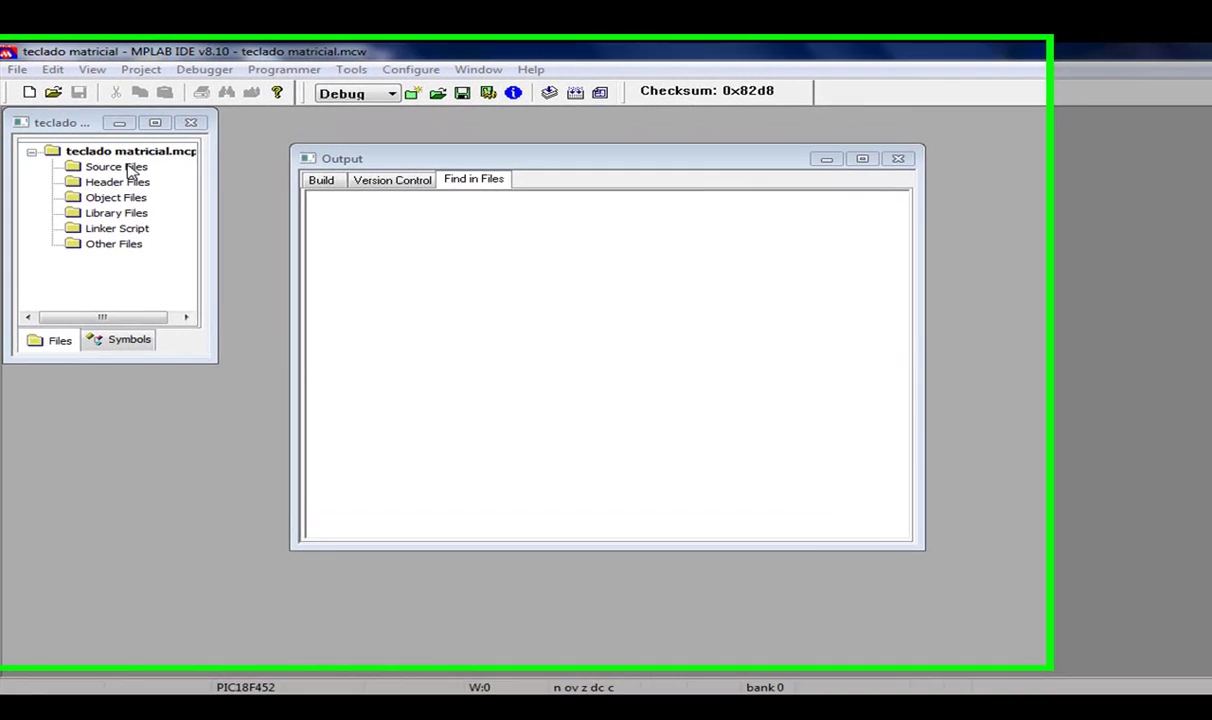
- Add teclado matricial.c from the proyectos folder to the project's Source Files
right_click(115, 188)
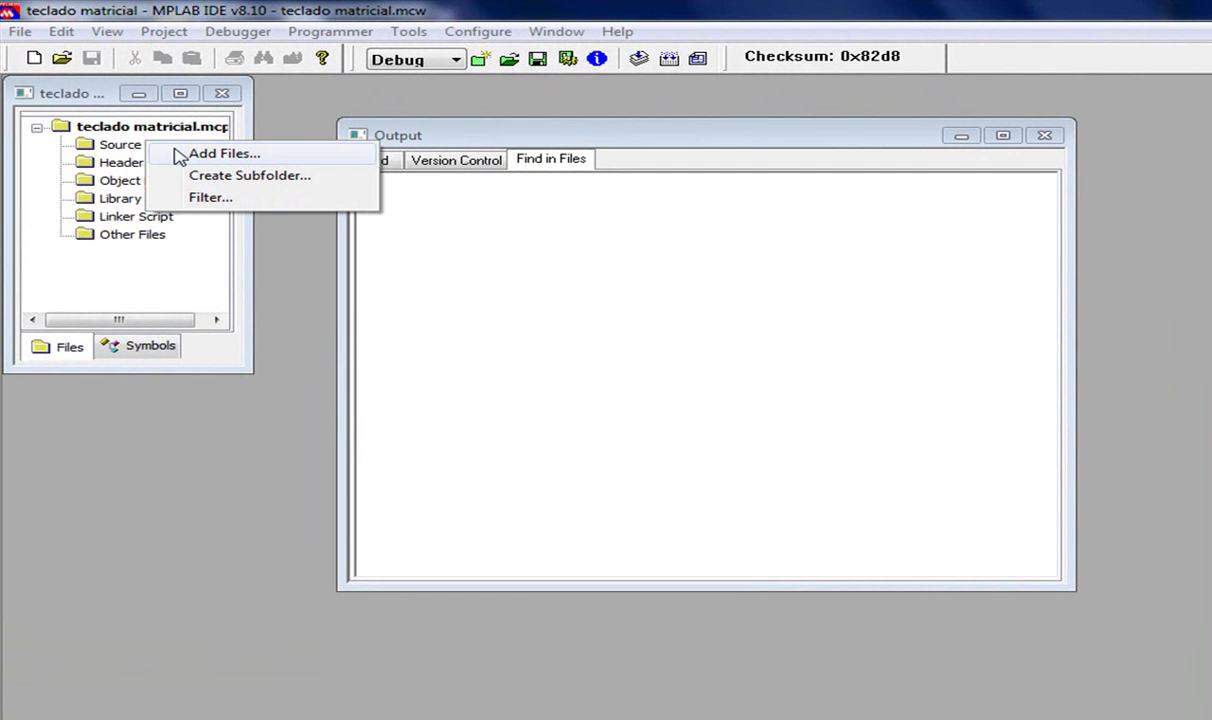
click(182, 154)
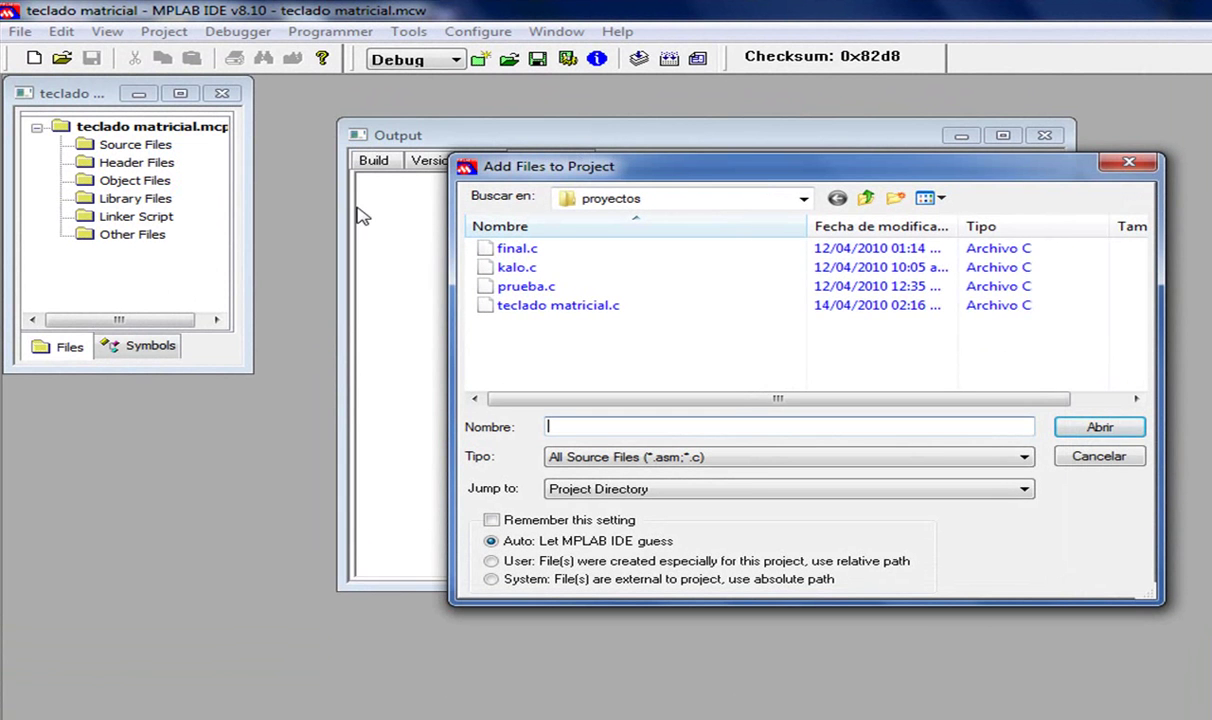
click(523, 310)
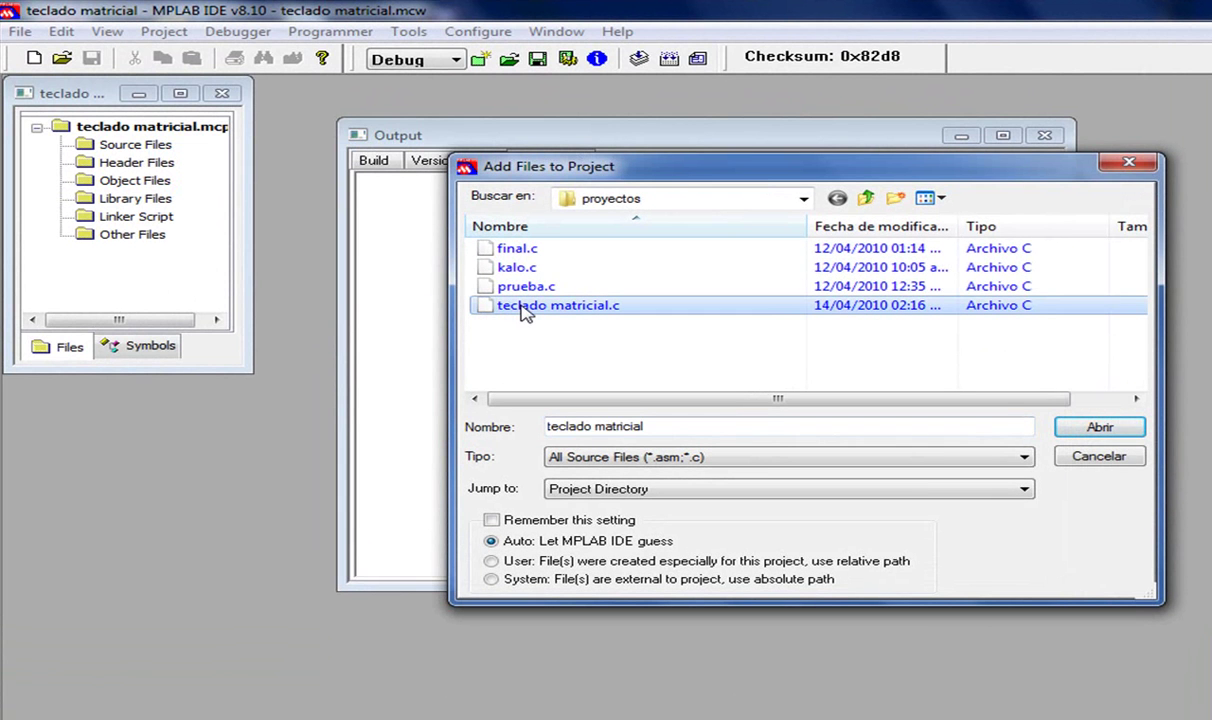
click(1136, 428)
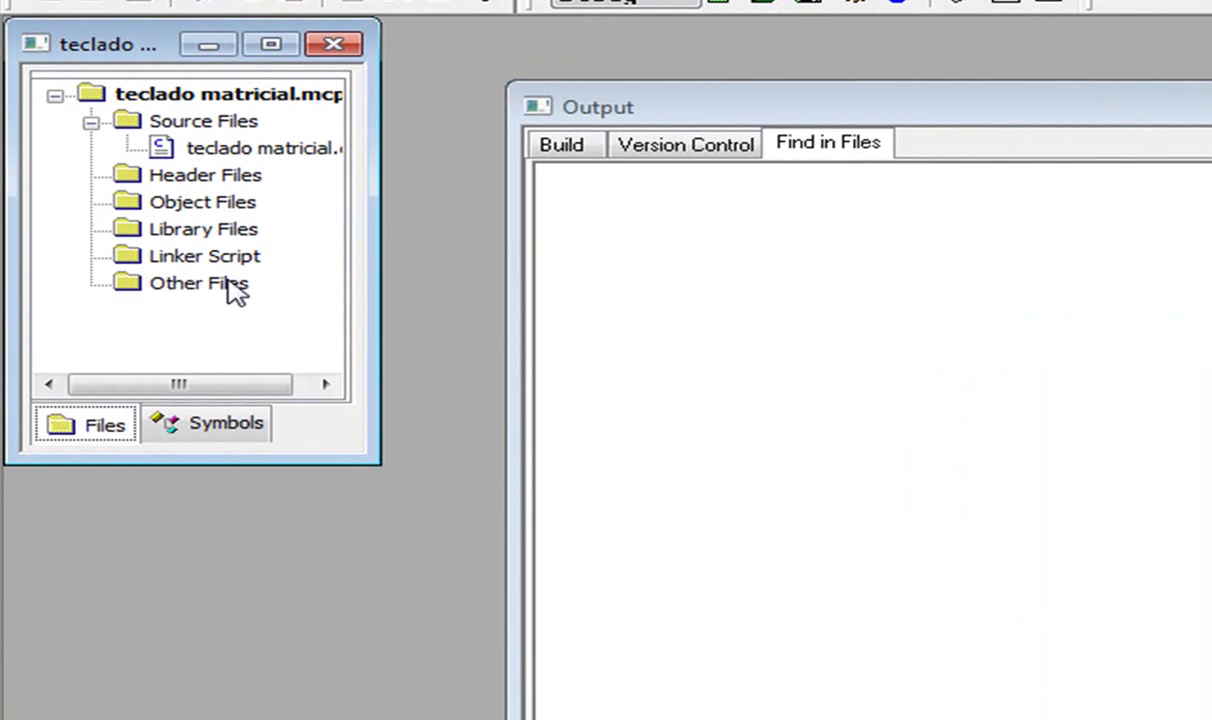
- Start adding a file to the project's Linker Script folder and browse to C:\mcc18\lkr
right_click(222, 268)
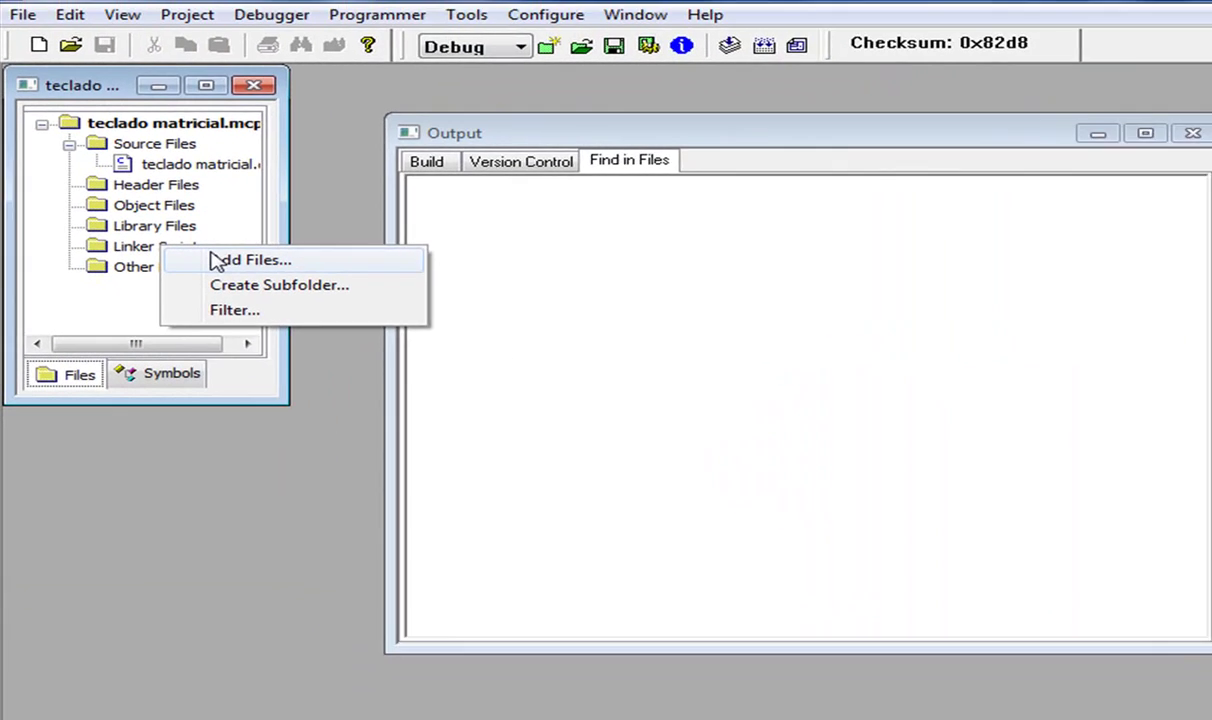
click(218, 261)
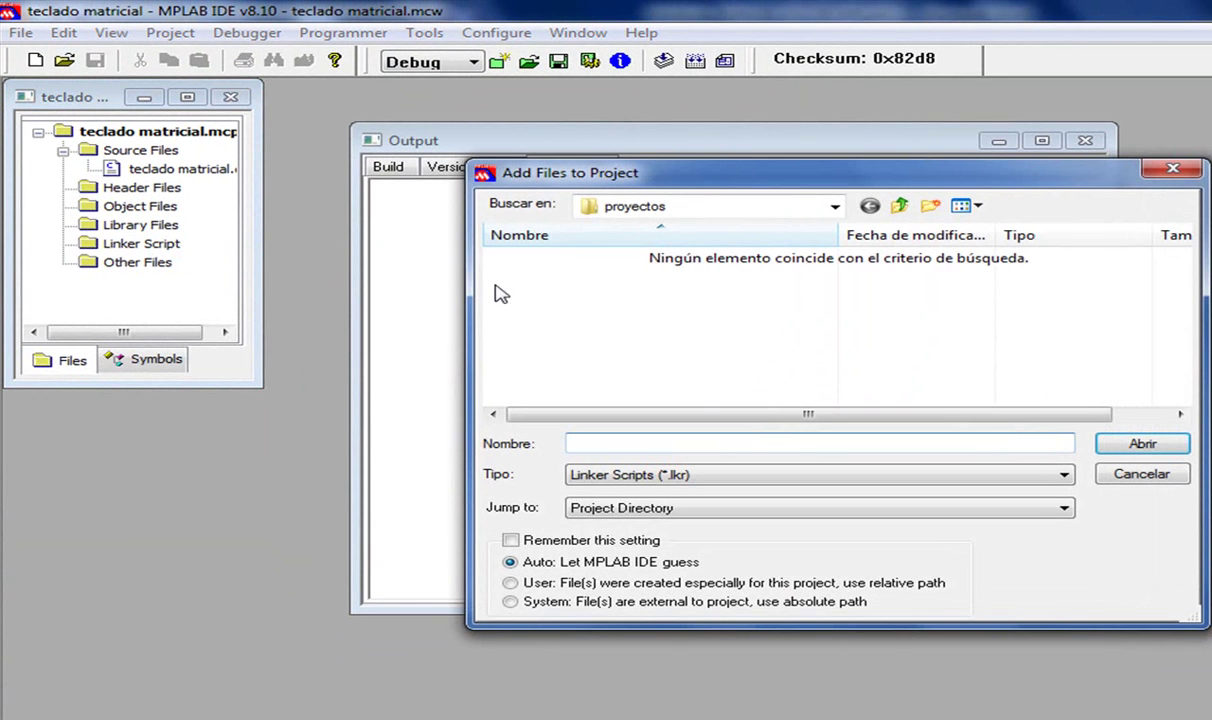
click(834, 207)
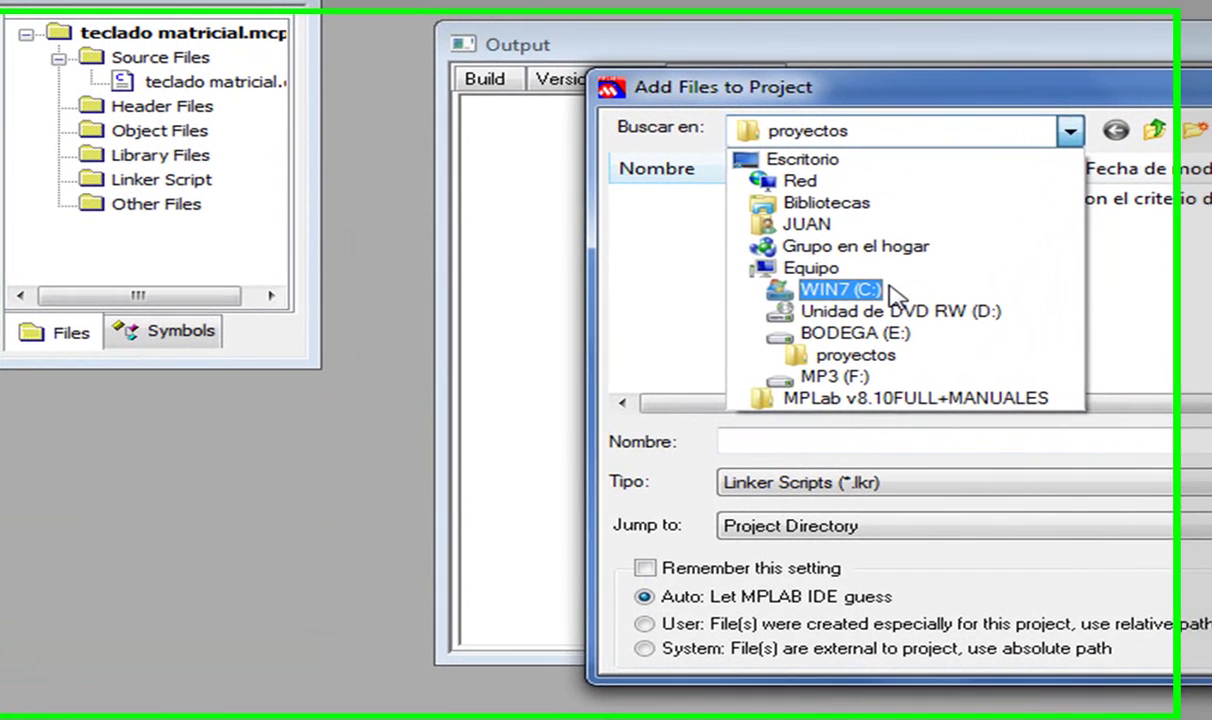
click(672, 328)
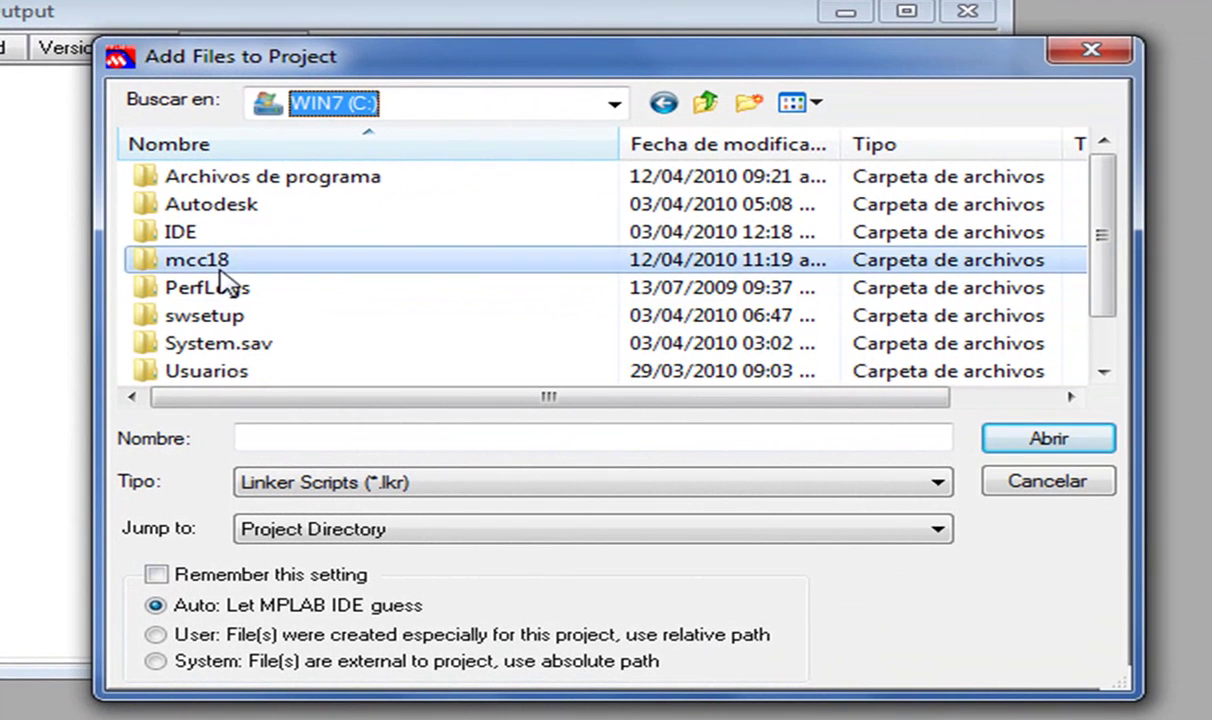
double_click(222, 283)
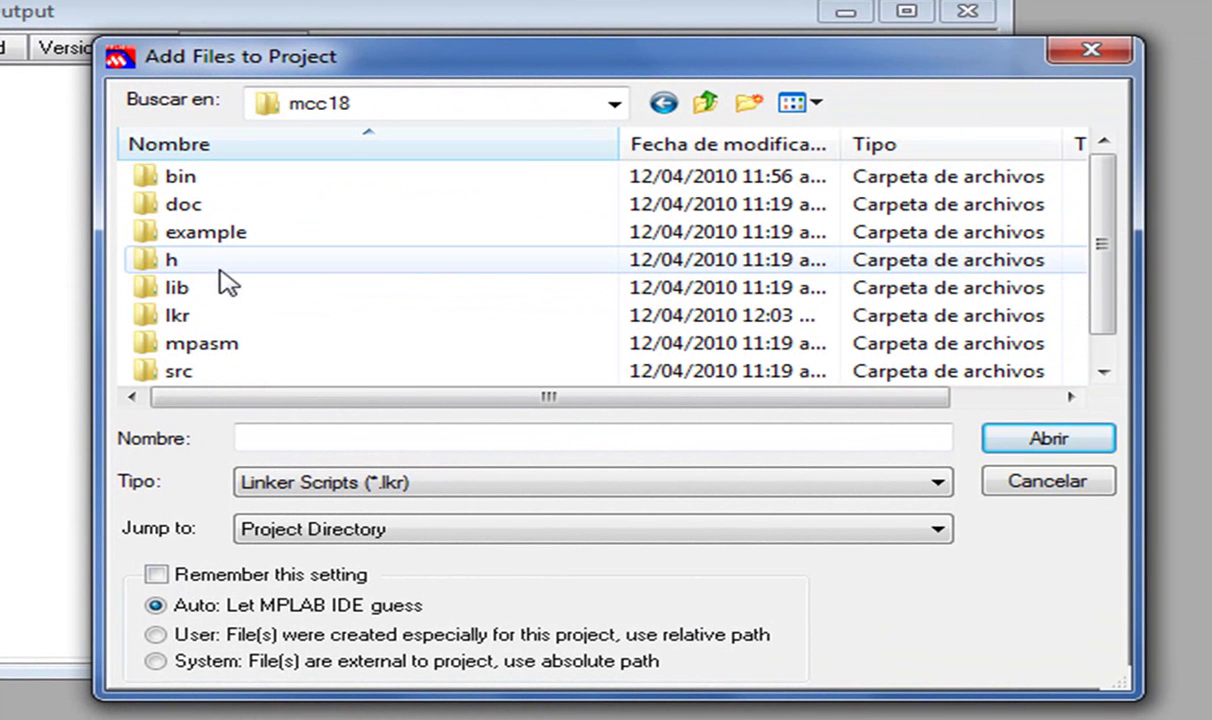
double_click(177, 315)
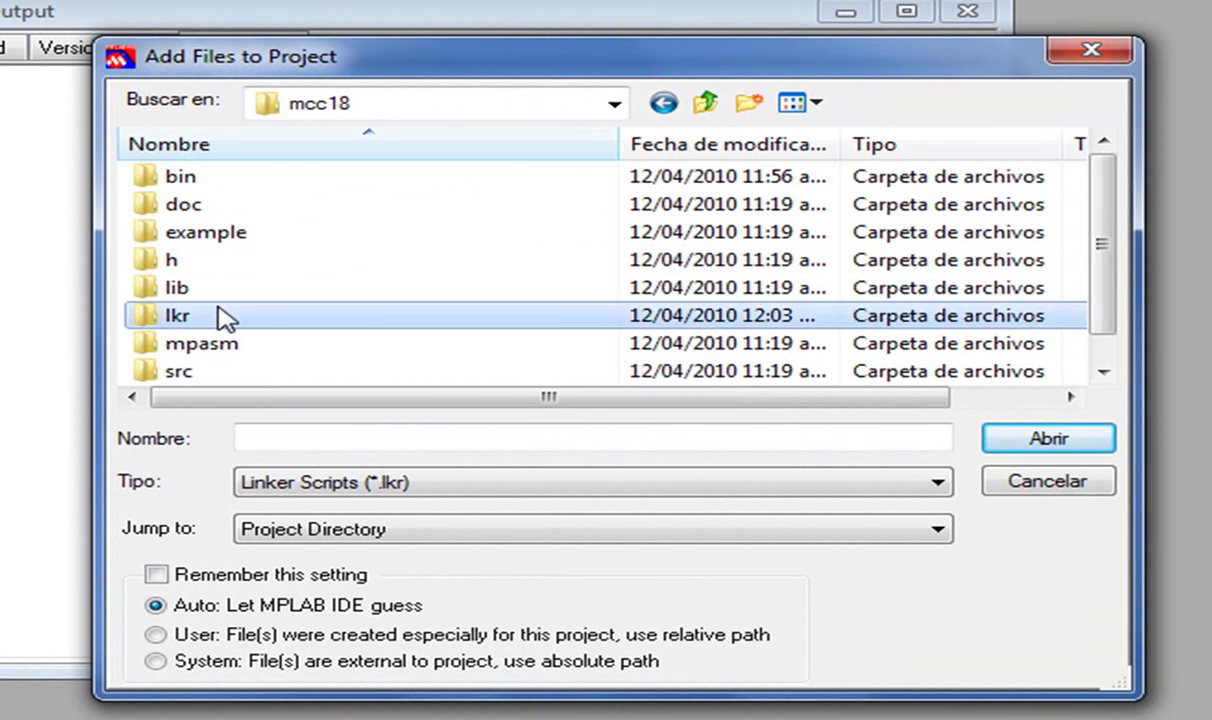
click(222, 315)
- Find the 18f452.lkr linker script in the file list and add it to the project
key(Down)
key(Down)
key(Down)
key(Down)
key(Down)
key(Down)
key(Down)
key(Down)
key(Down)
key(Down)
key(Down)
key(Down)
key(Down)
key(Down)
key(Down)
key(Down)
key(Down)
key(Down)
key(Down)
key(Down)
key(Down)
key(Down)
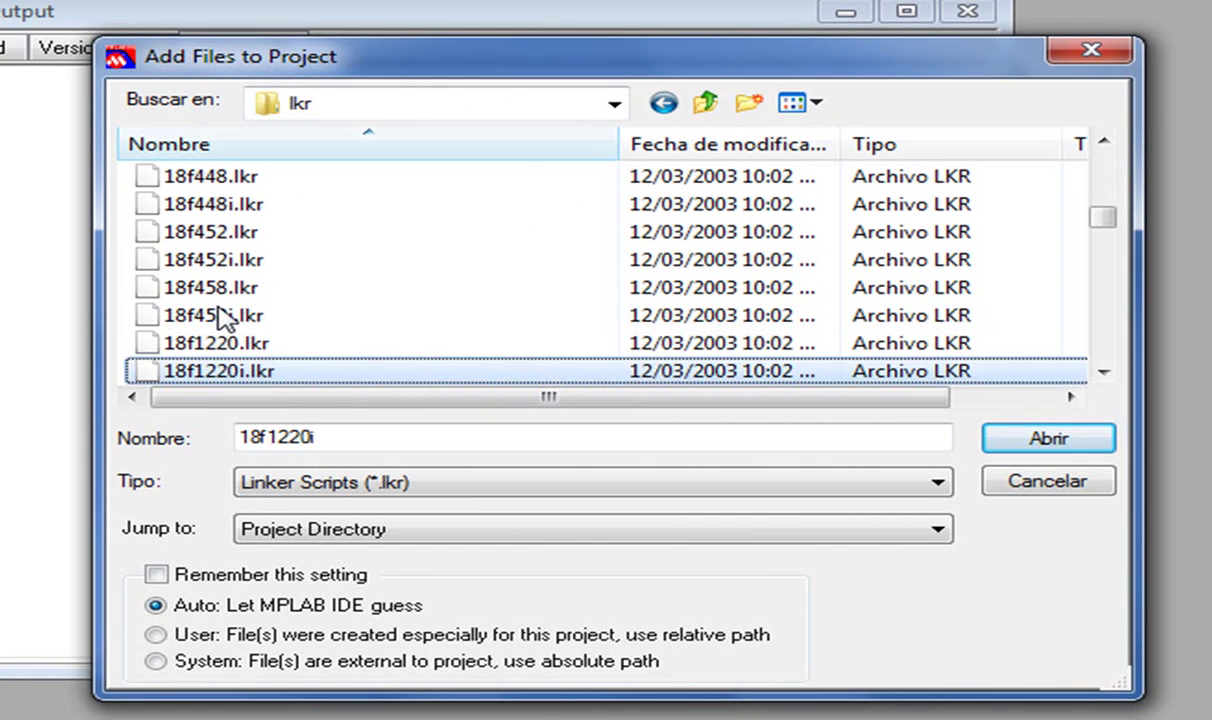
key(Up)
key(Up)
key(Up)
key(Up)
key(Up)
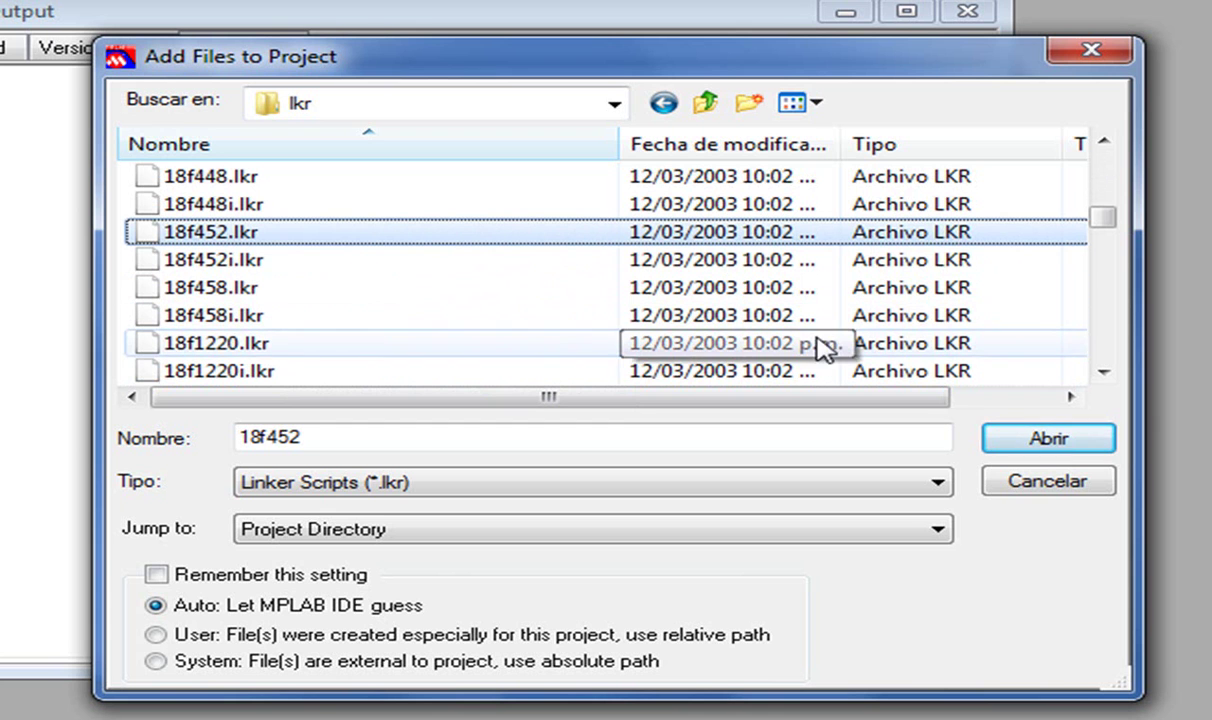
click(1066, 449)
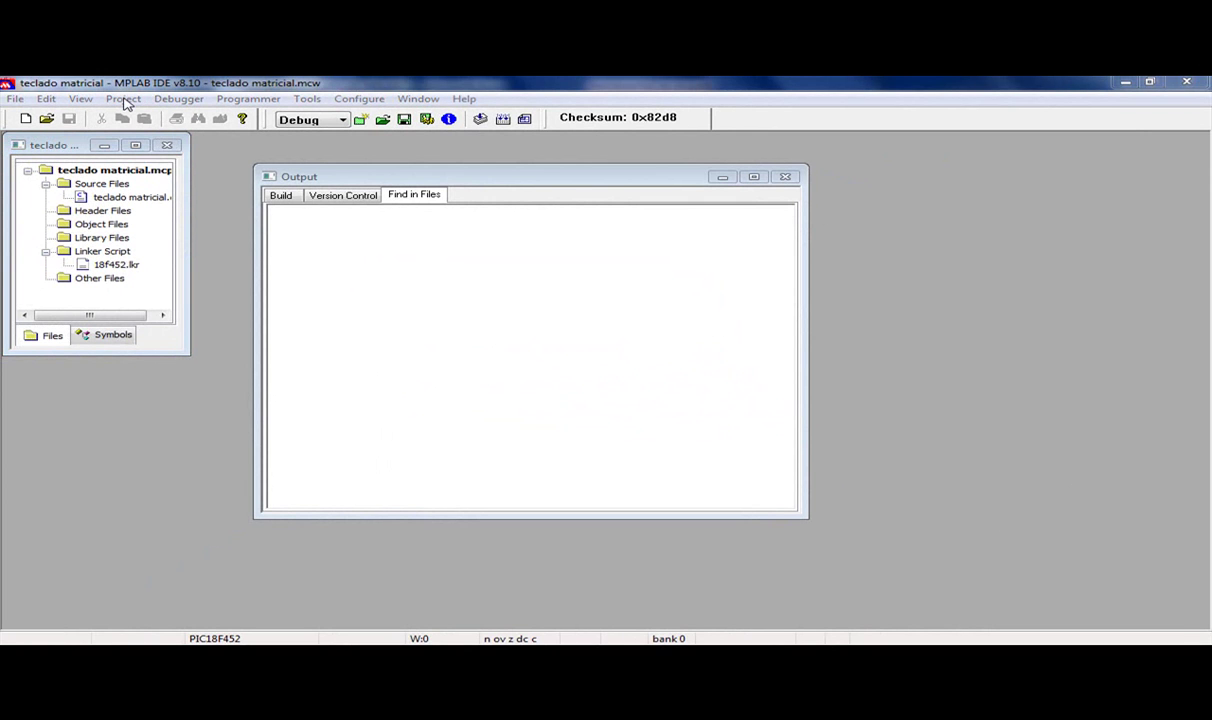
- Select the MPLAB C18 C Compiler in the Microchip C18 Toolsuite and accept the project's language toolsuite
click(124, 99)
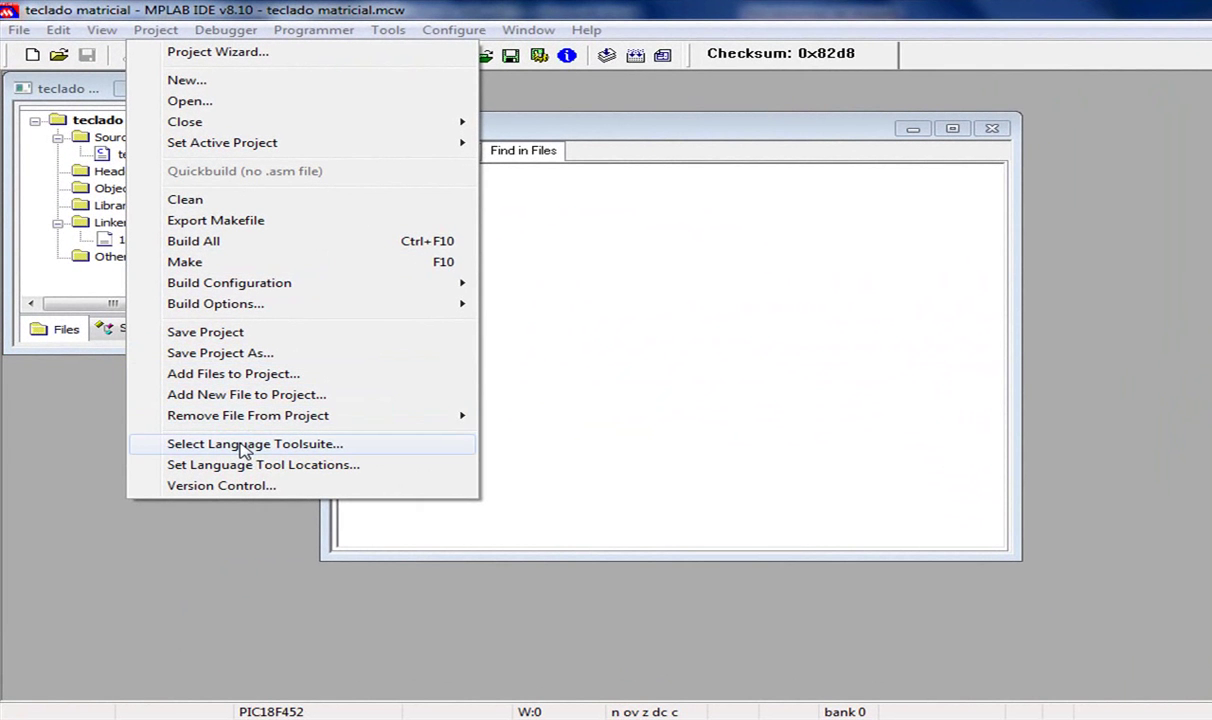
click(244, 446)
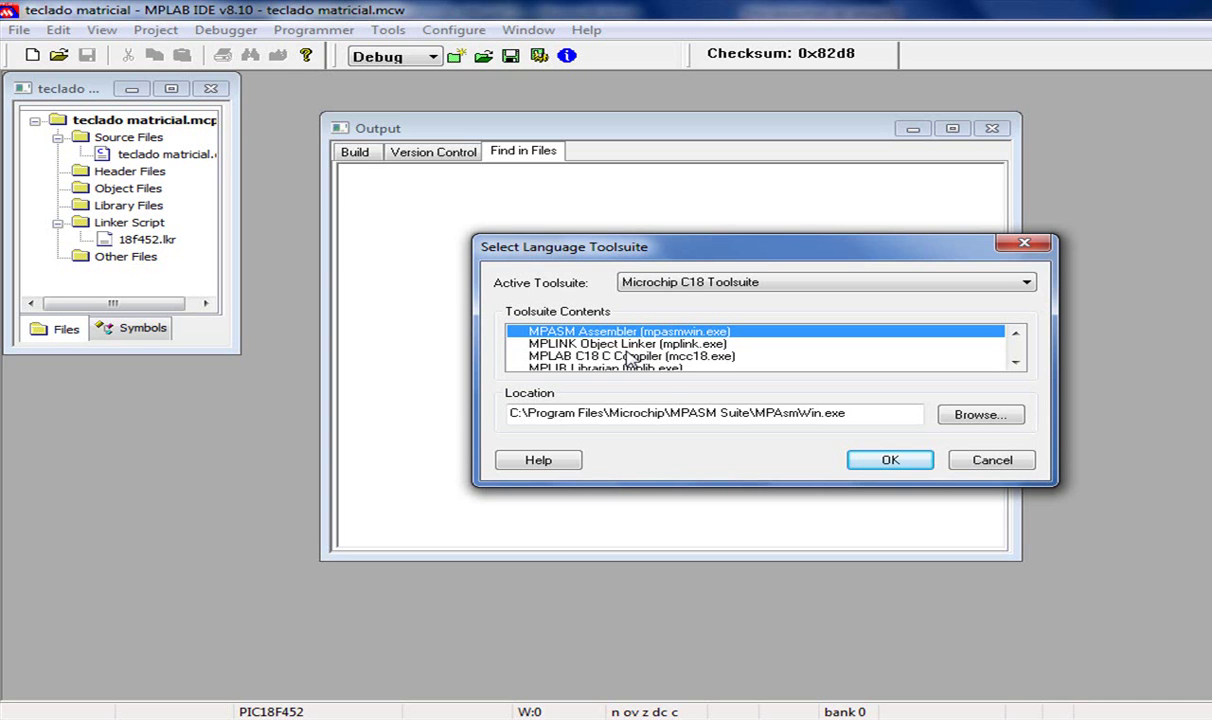
click(630, 356)
click(880, 462)
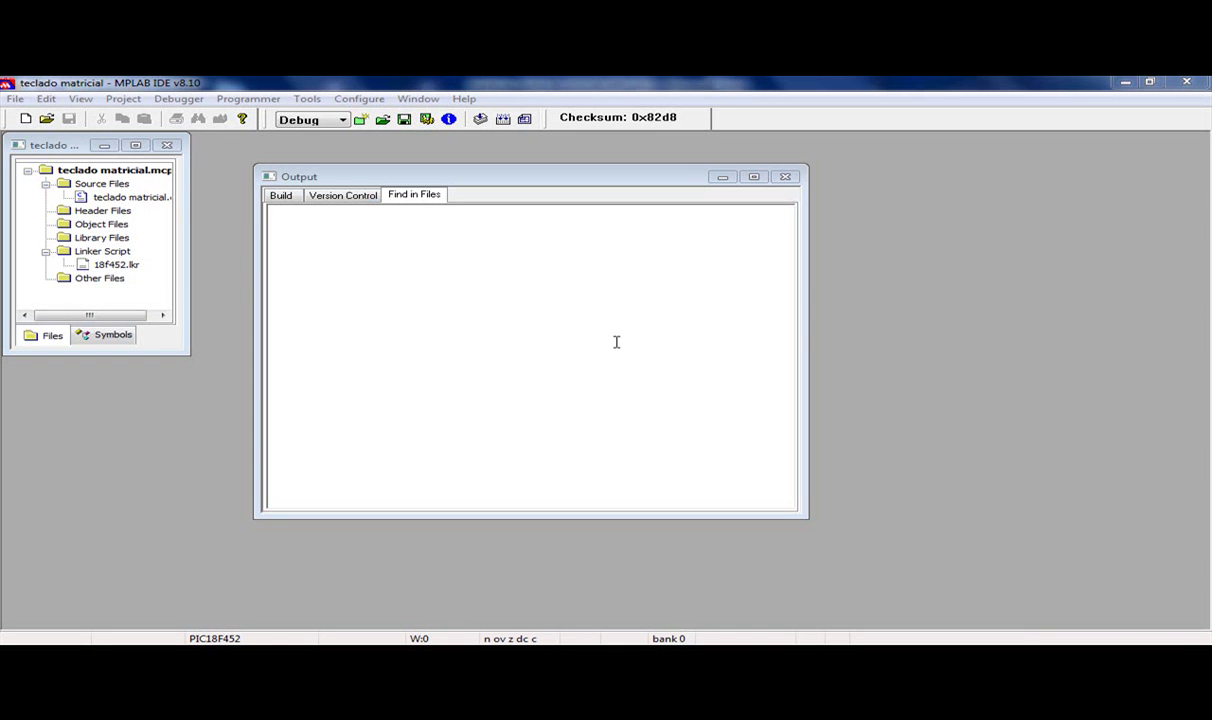
- Open the build options for the whole project and add E:\proyectos as the Output Directory
click(122, 100)
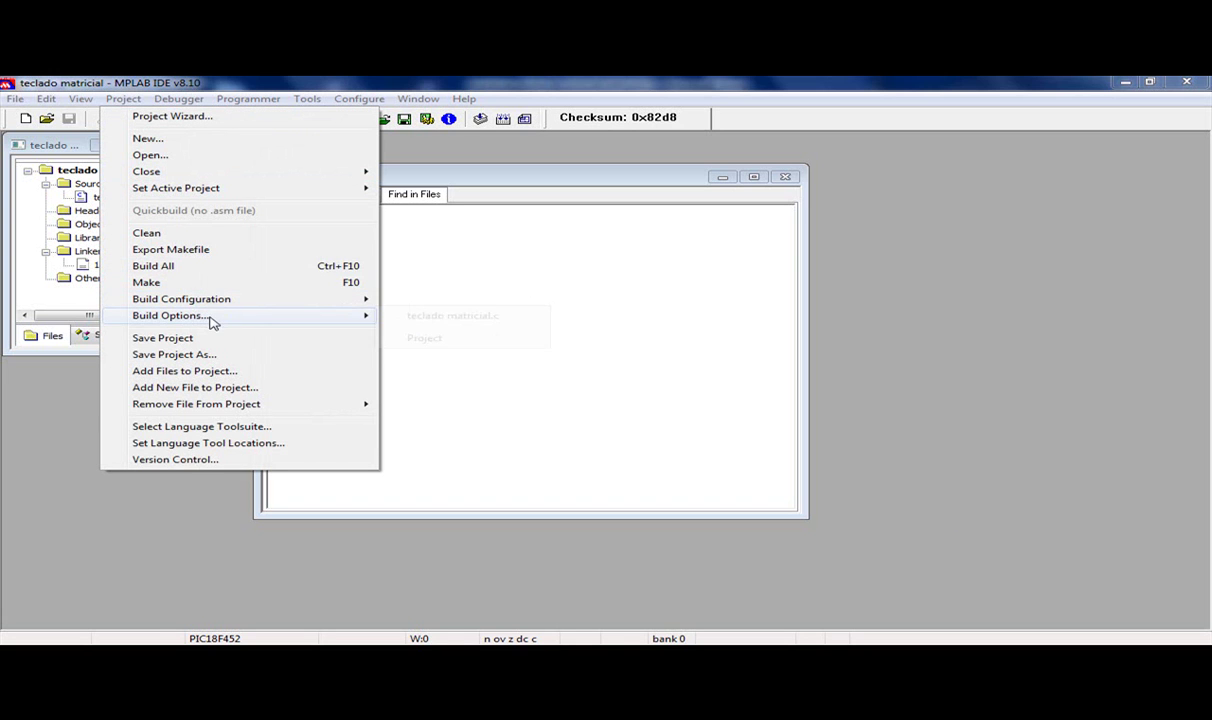
mouse_move(378, 320)
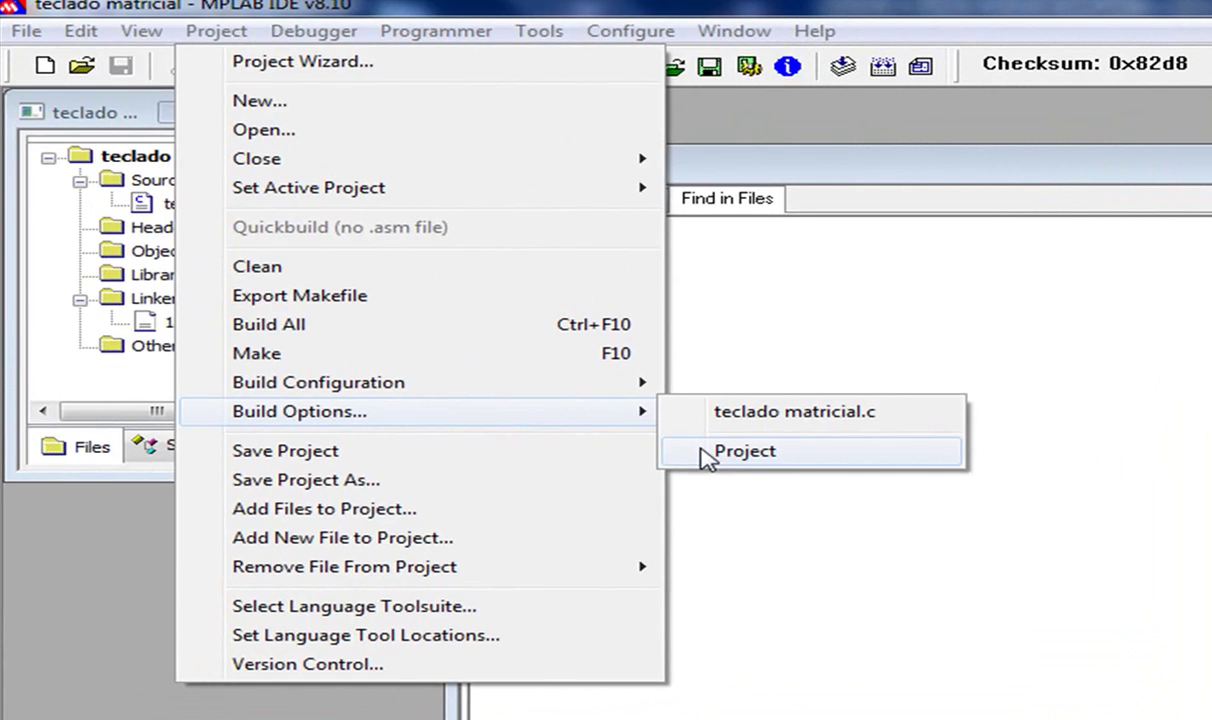
click(400, 339)
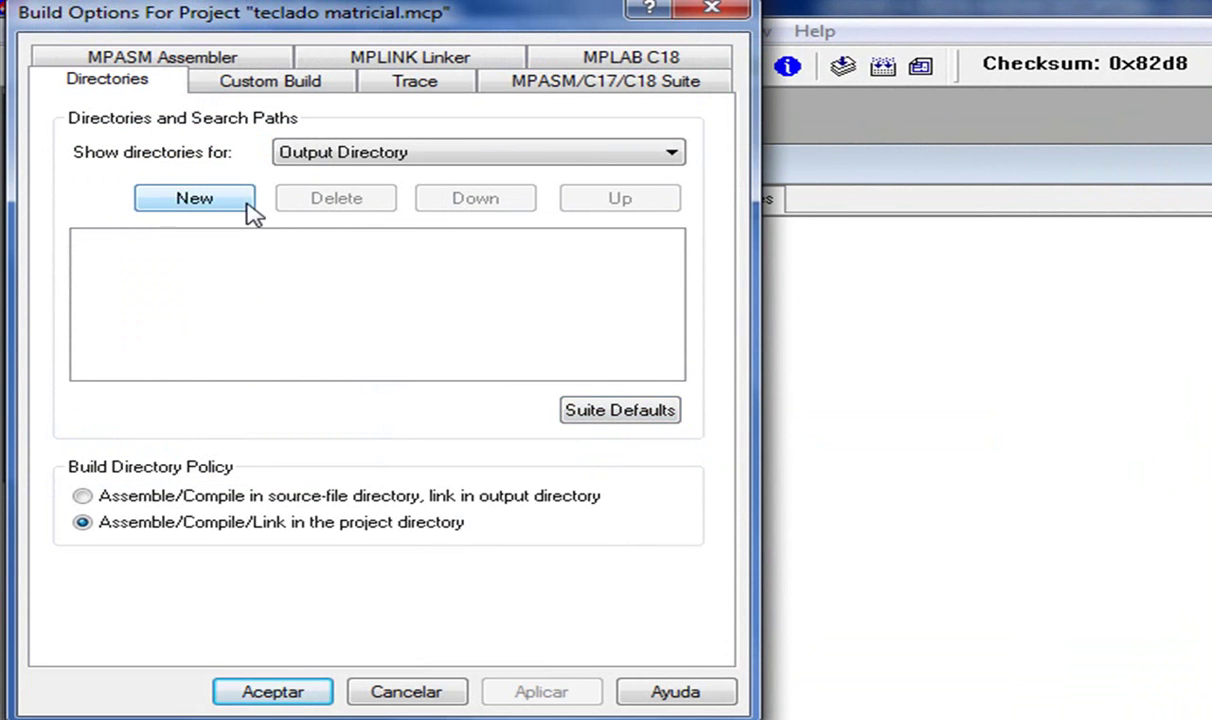
click(187, 201)
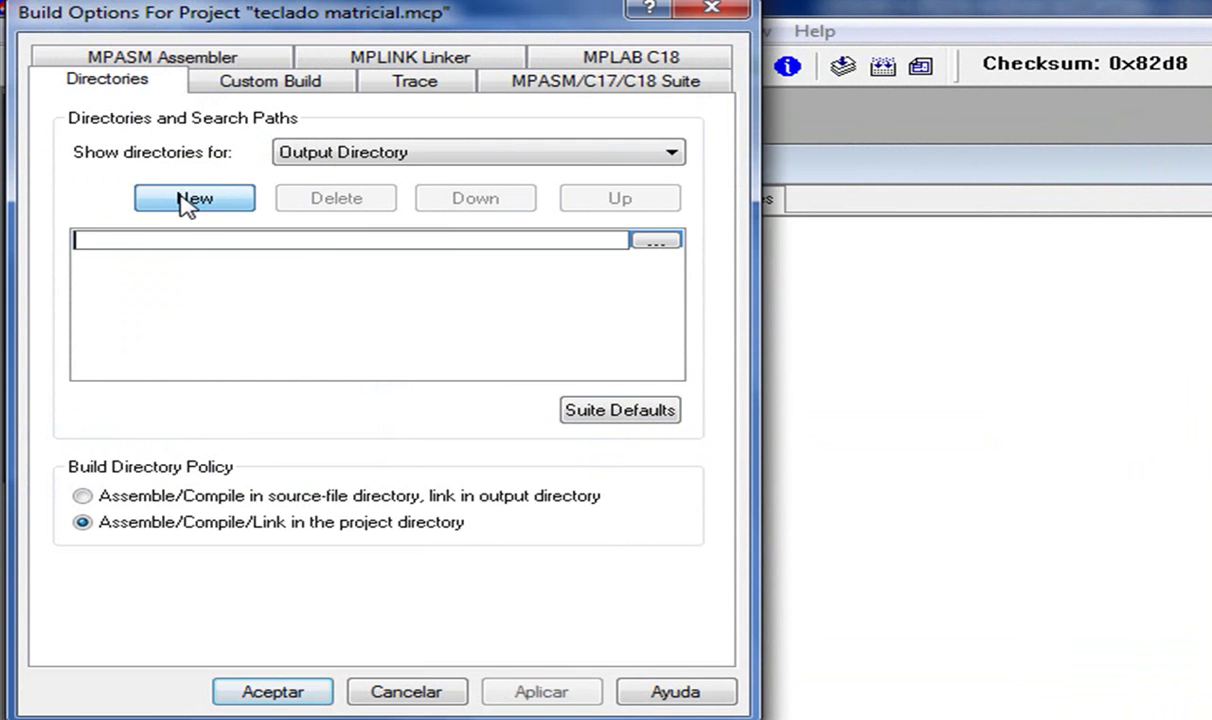
click(656, 242)
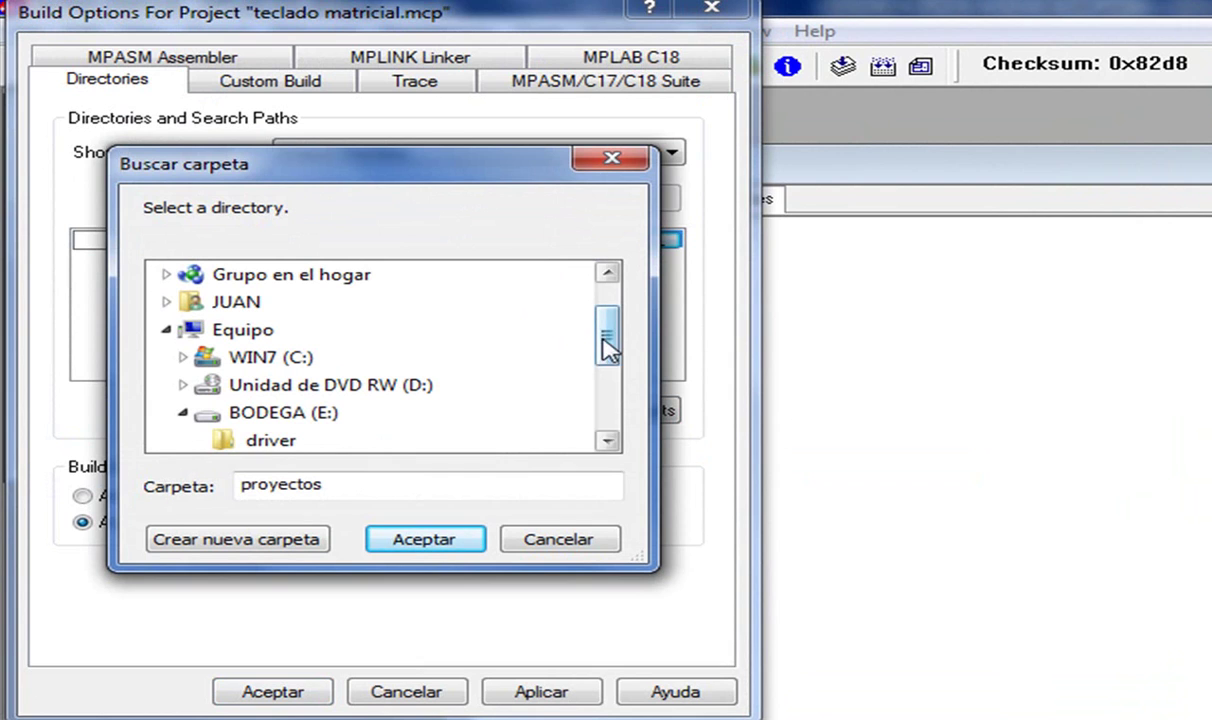
click(608, 443)
click(608, 443)
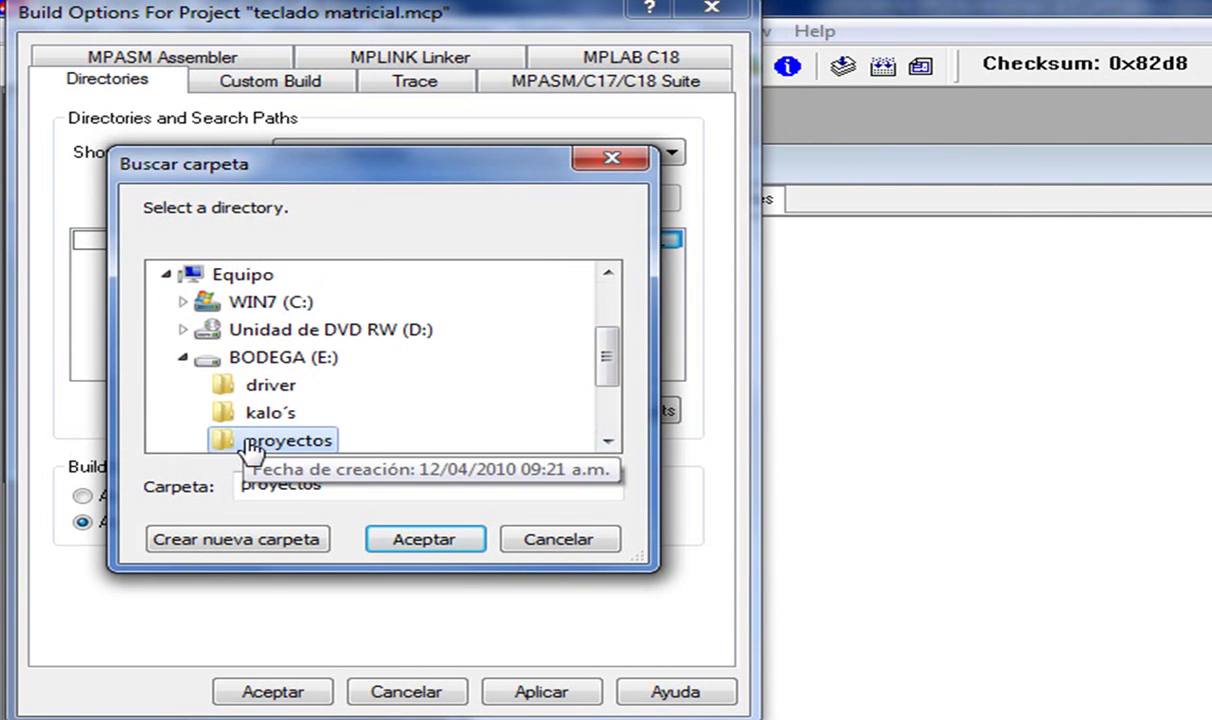
click(455, 543)
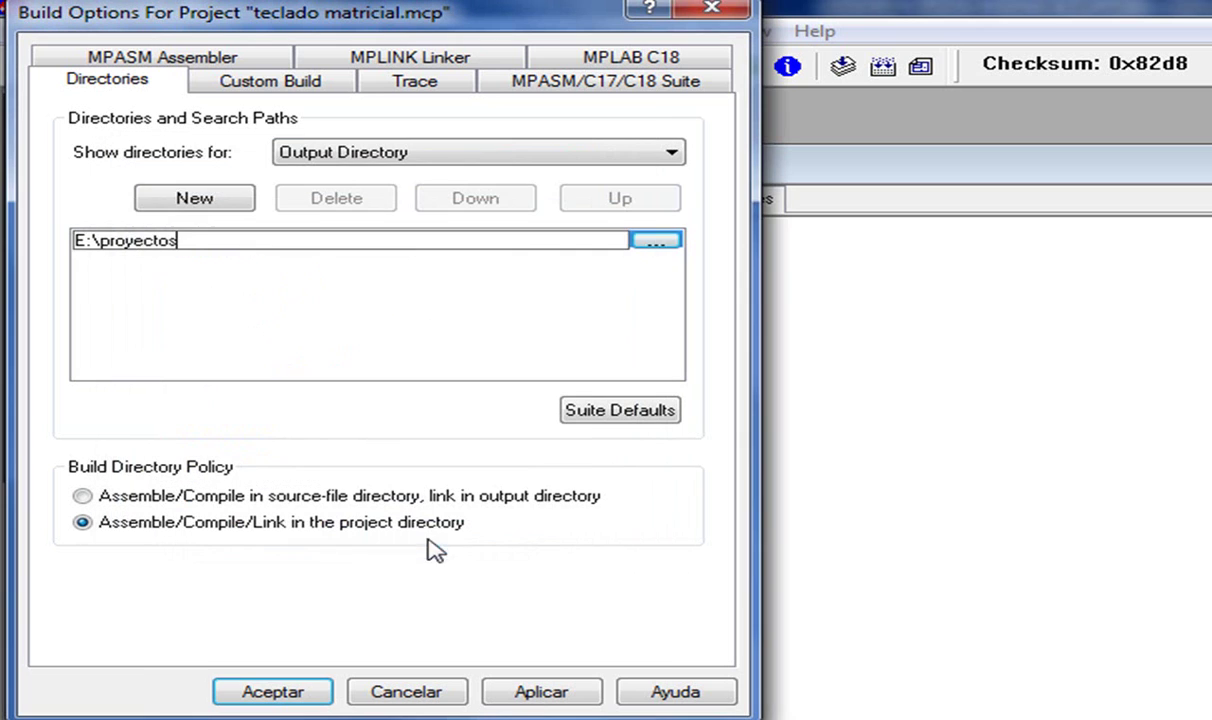
click(376, 309)
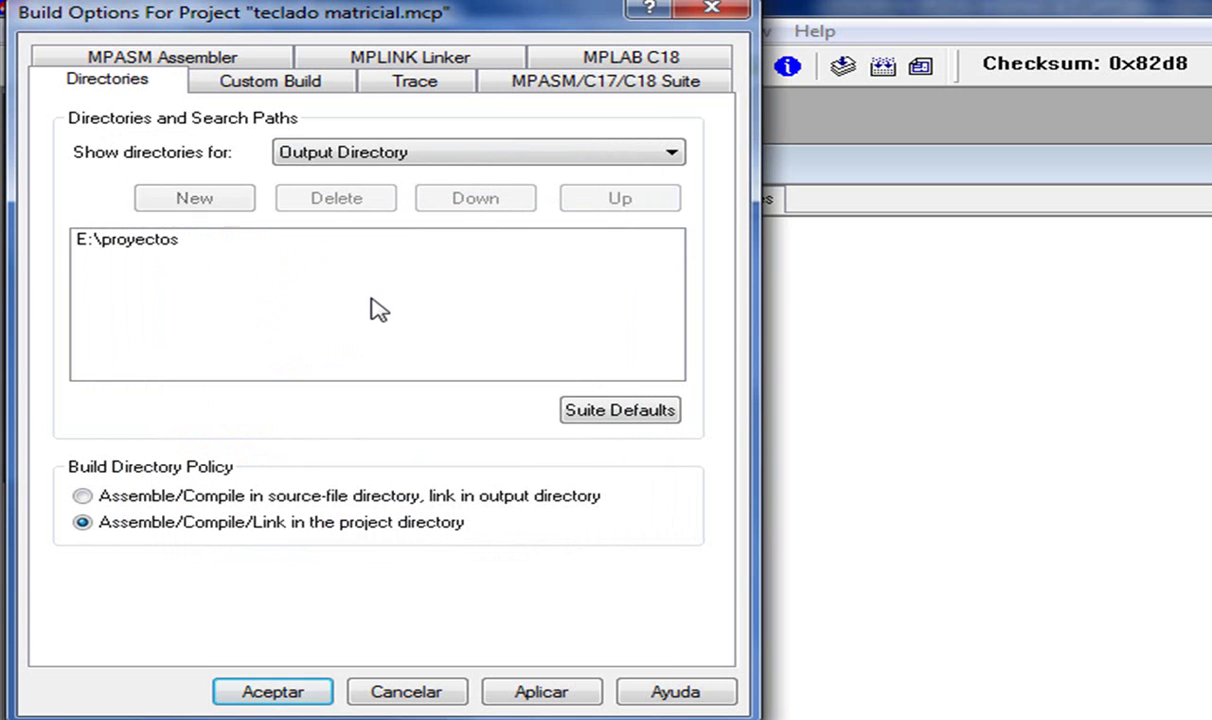
- Add C:\mcc18\h to the project's Include Search Path
click(672, 155)
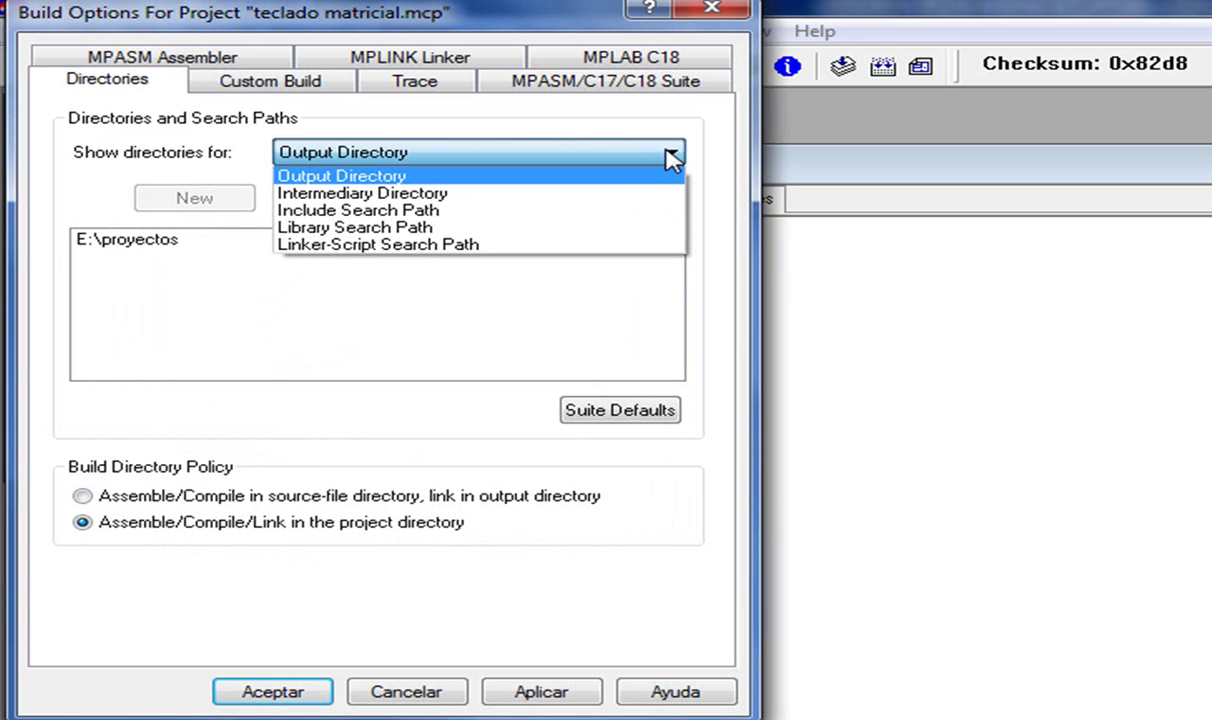
click(604, 212)
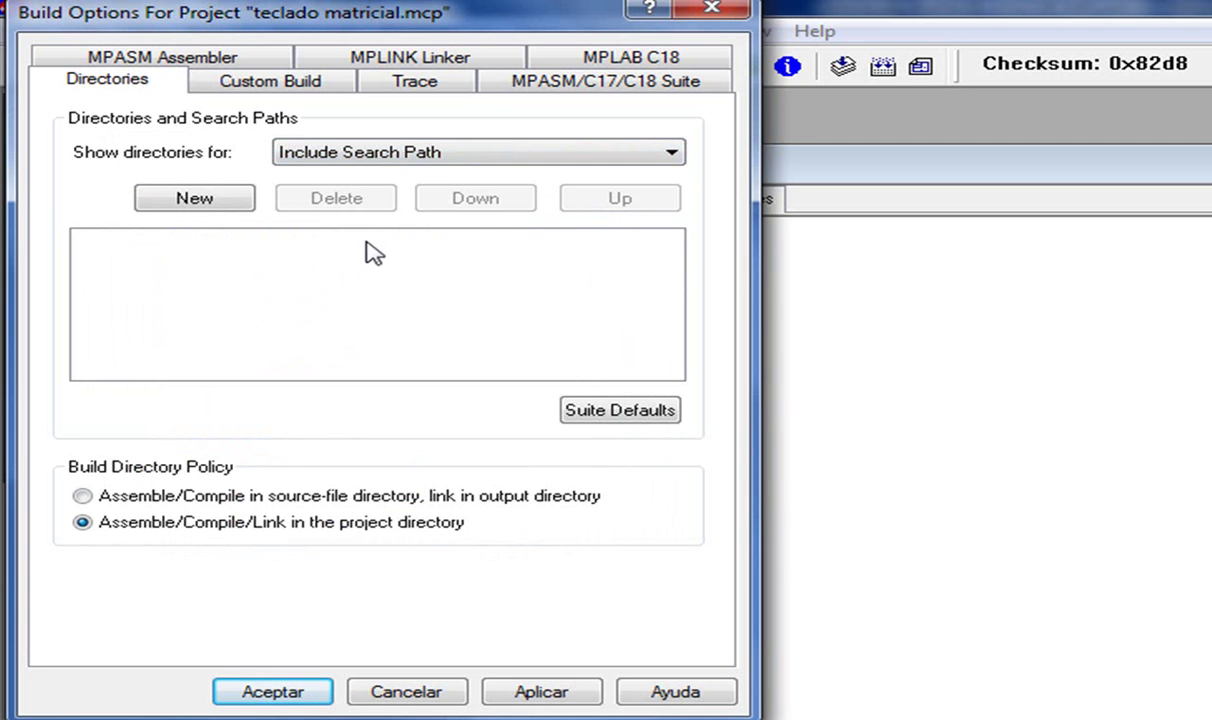
click(210, 200)
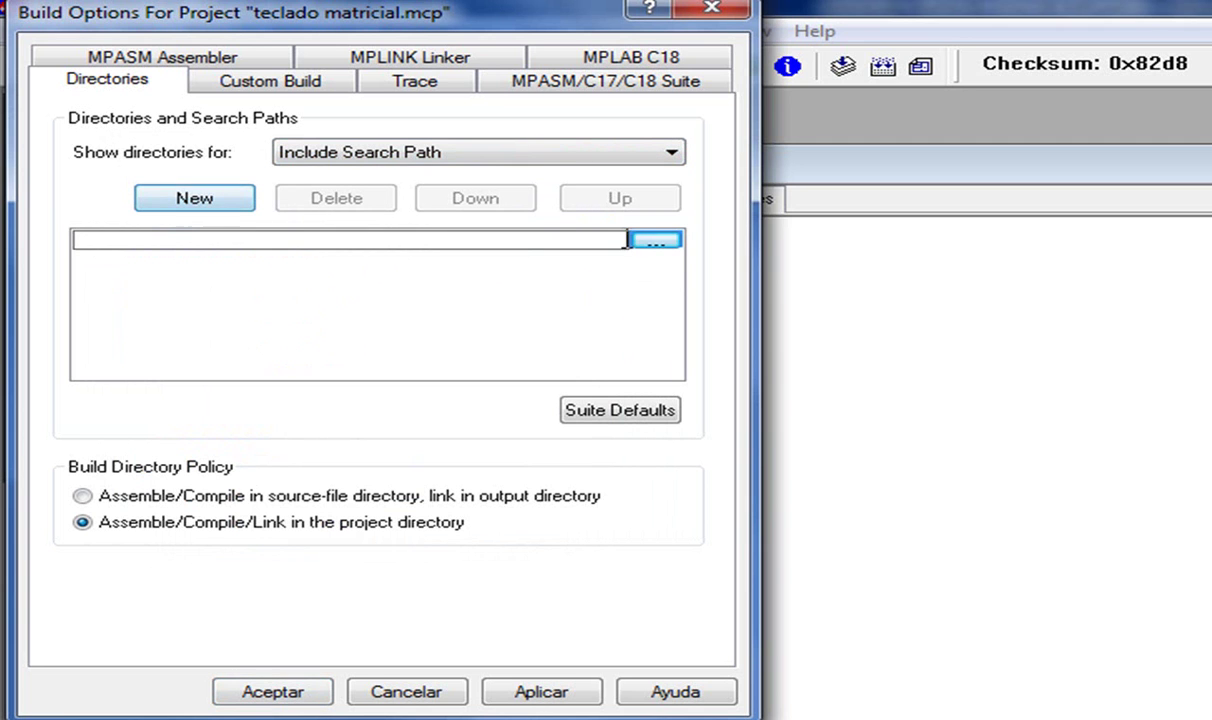
click(645, 243)
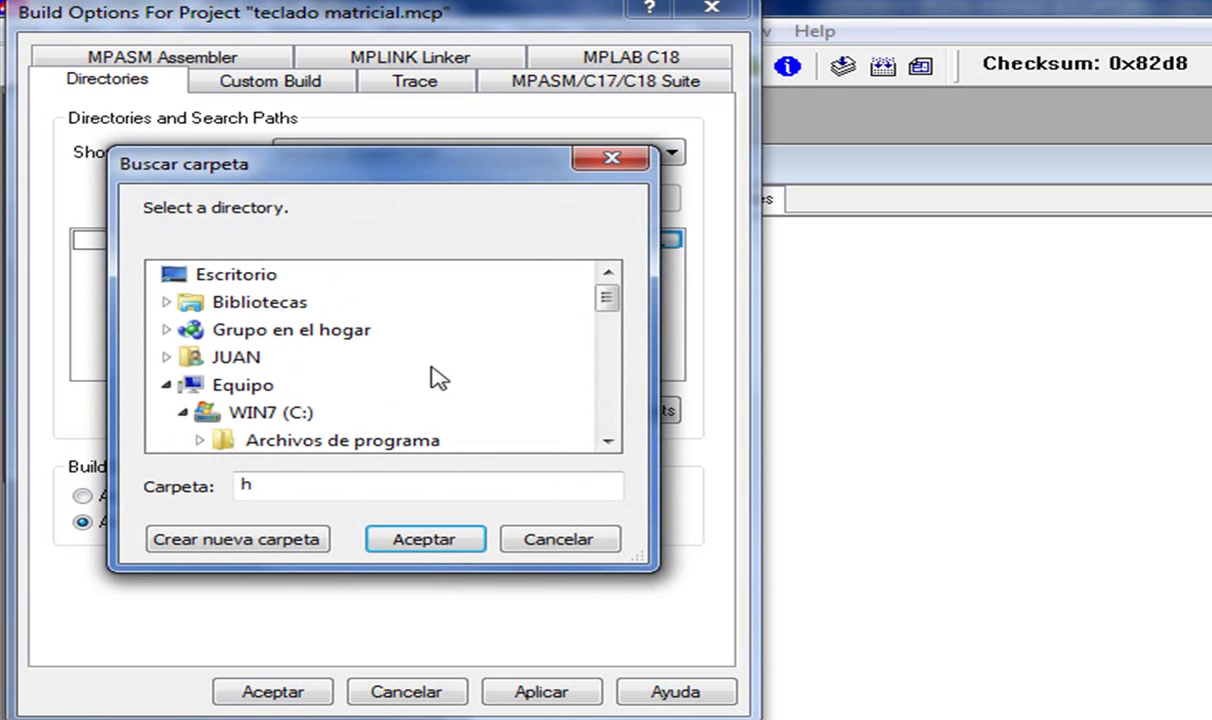
scroll(612, 438, down, 2)
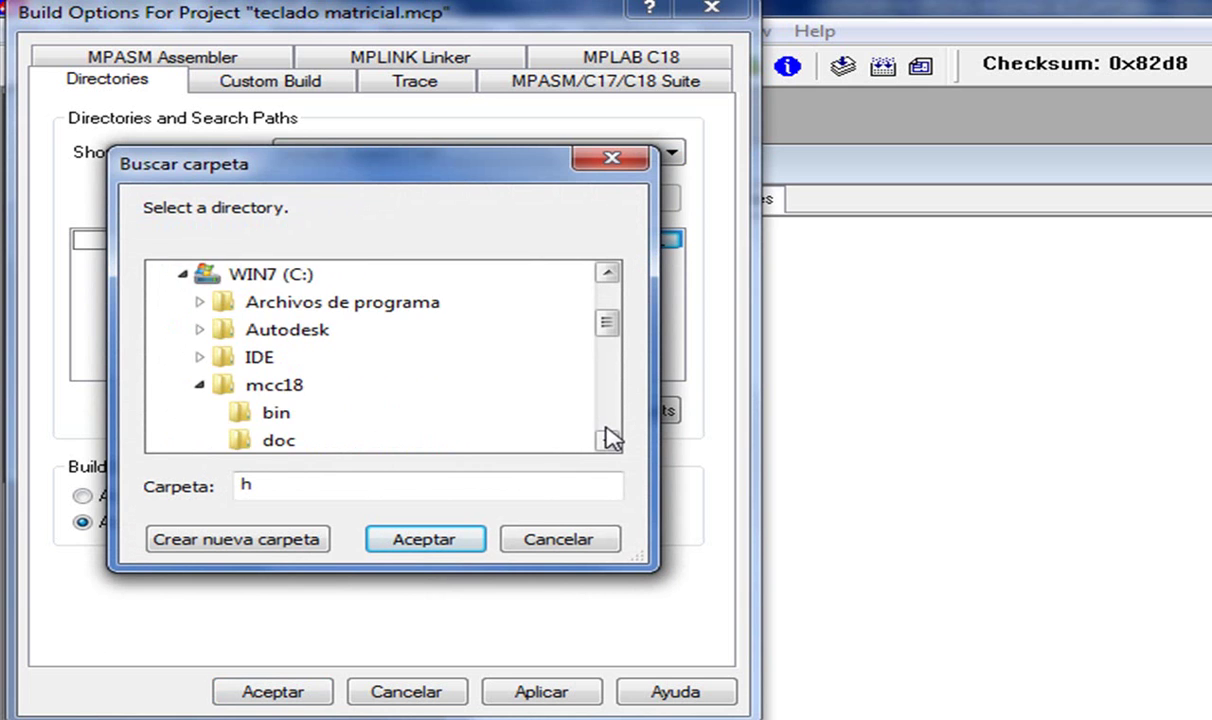
scroll(612, 438, down, 2)
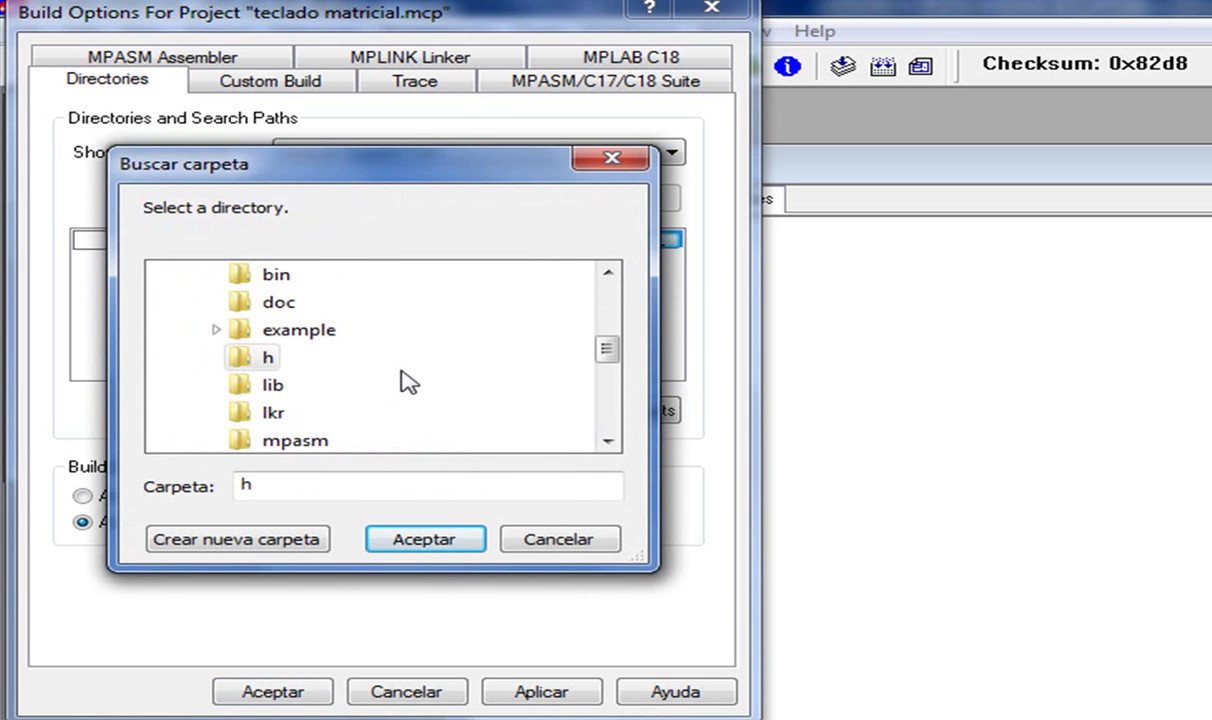
click(262, 360)
click(478, 540)
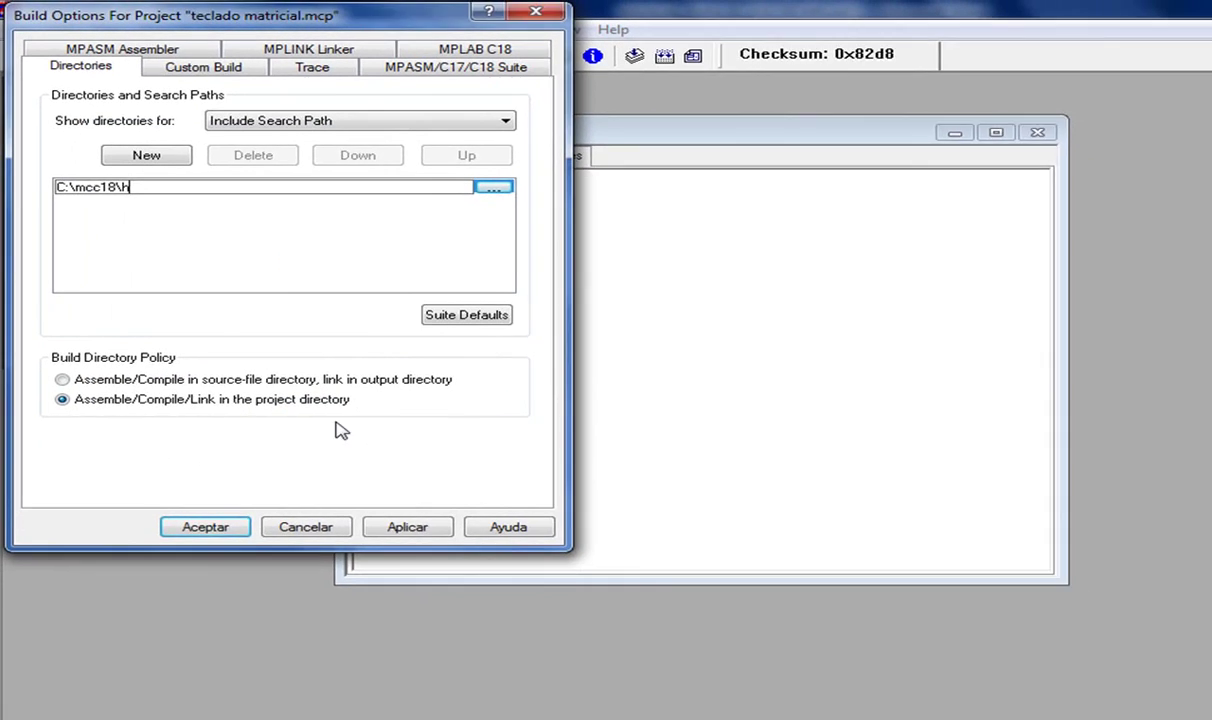
key(Return)
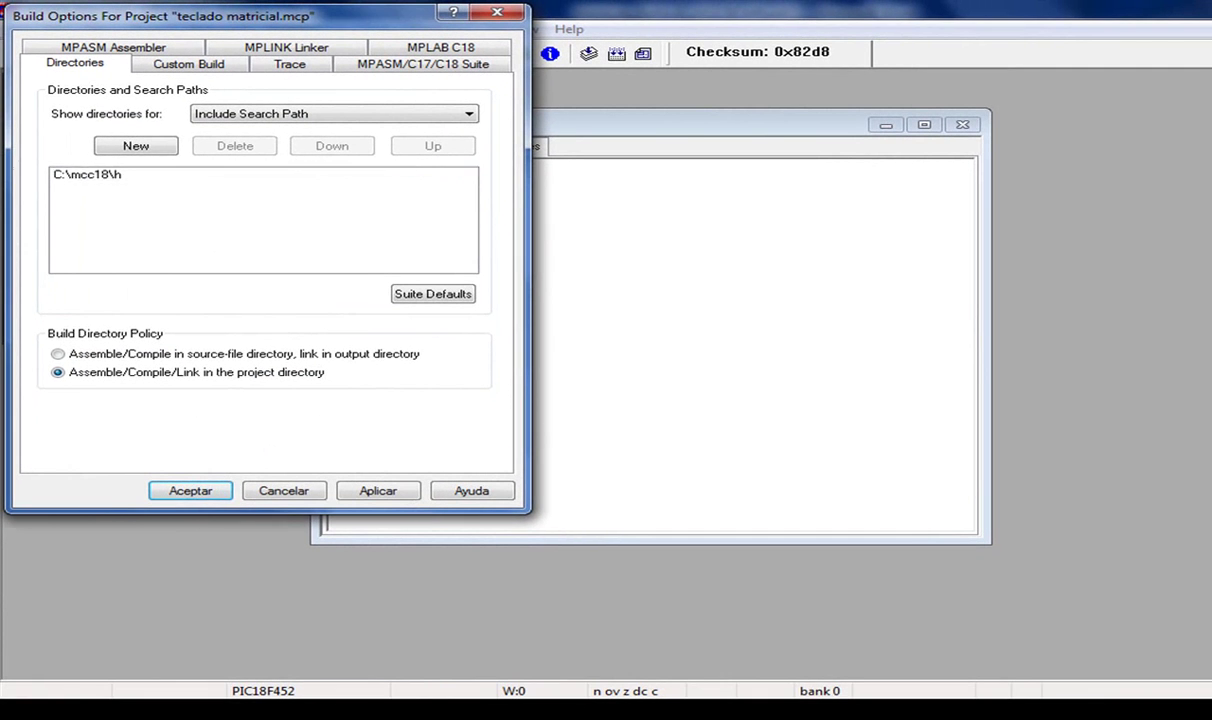
- Add C:\mcc18\lib to the project's Library Search Path
click(471, 118)
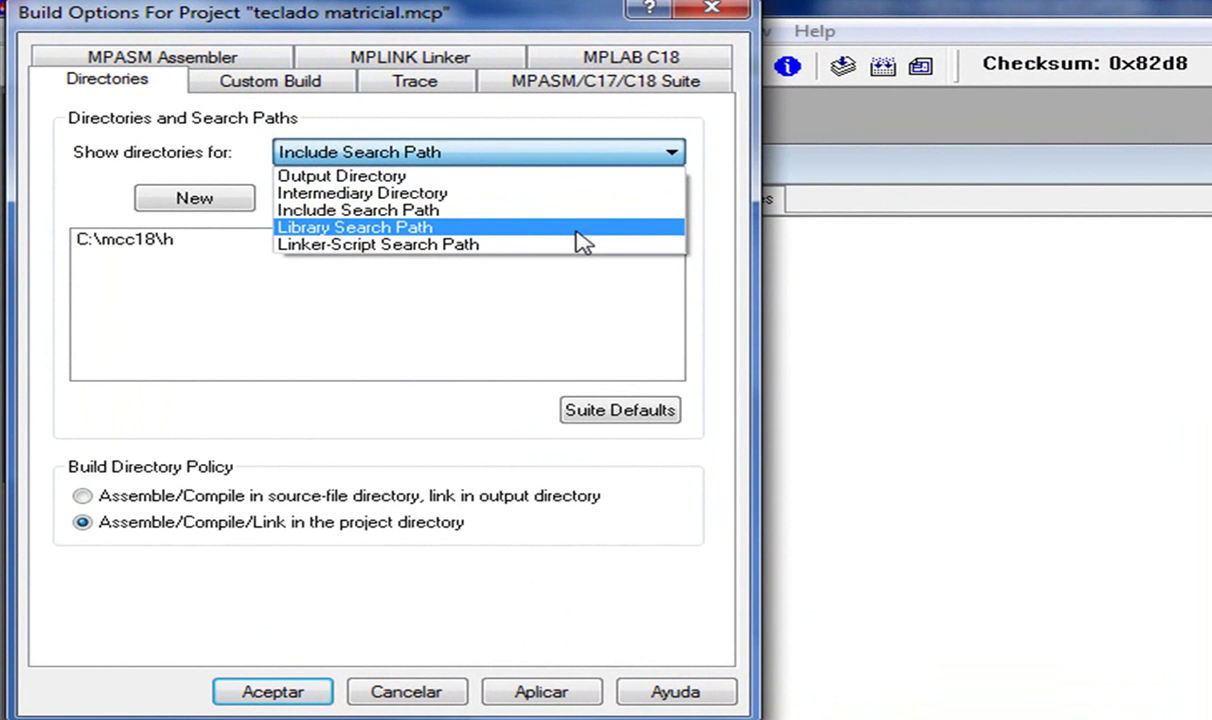
click(583, 240)
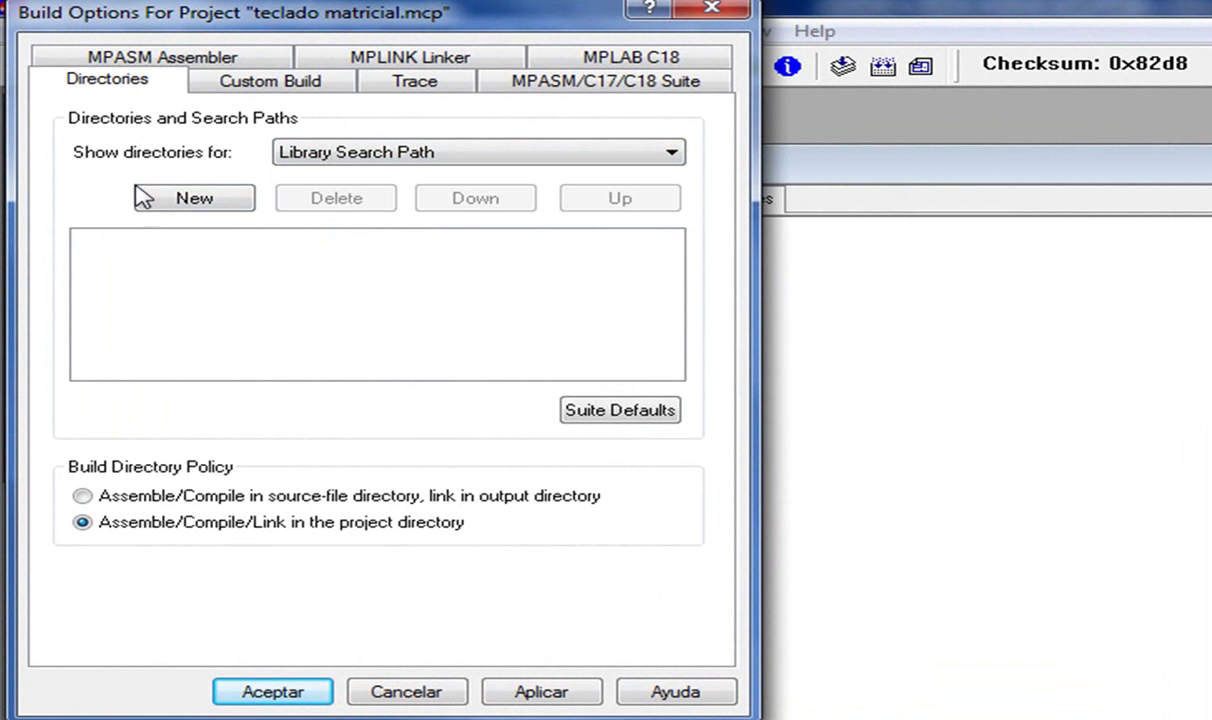
click(166, 203)
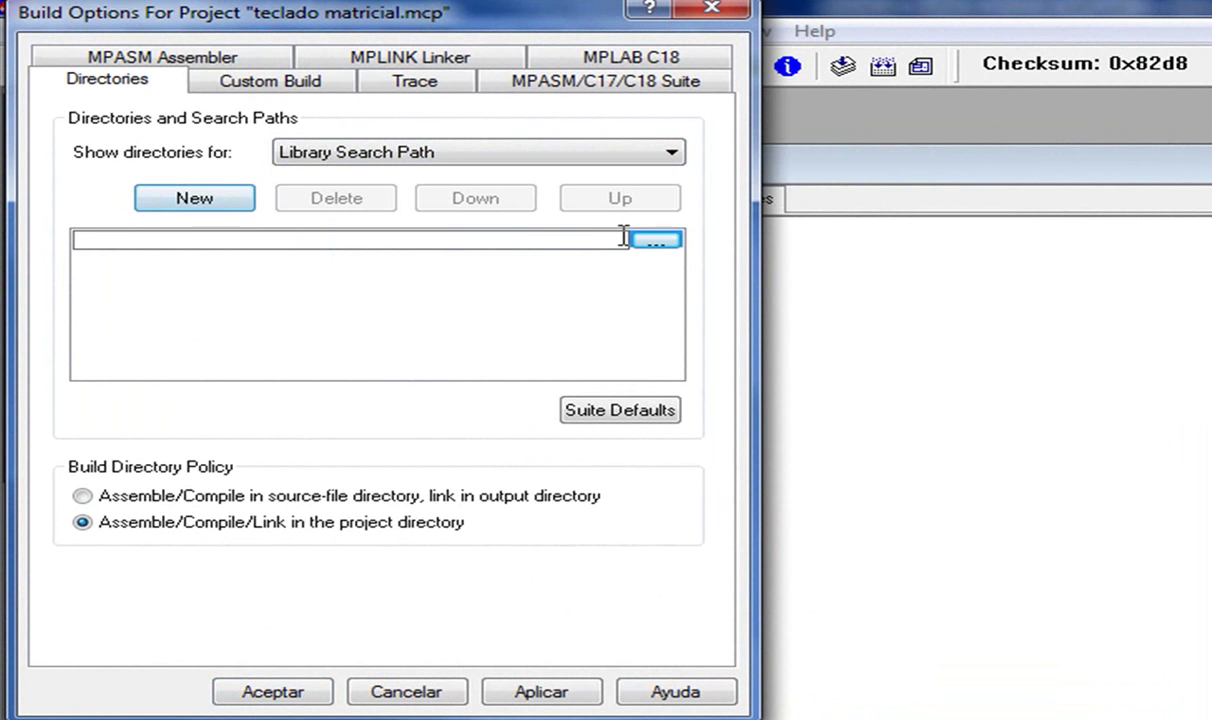
click(655, 244)
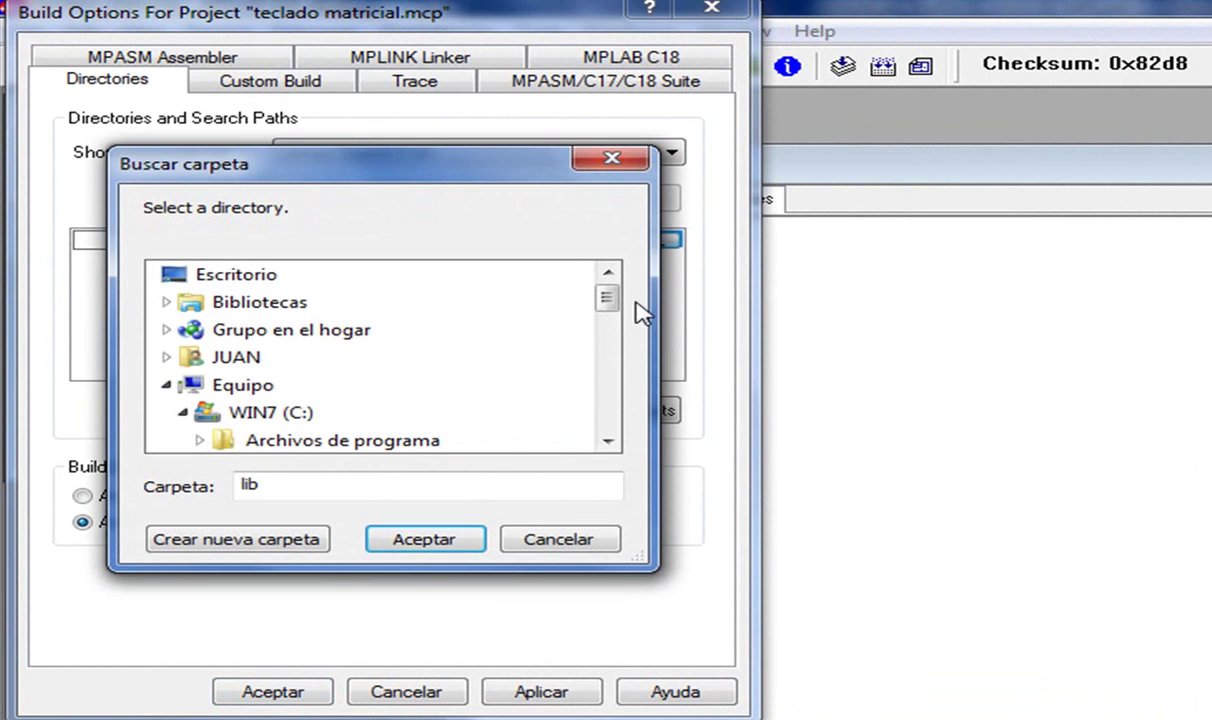
scroll(609, 441, down, 7)
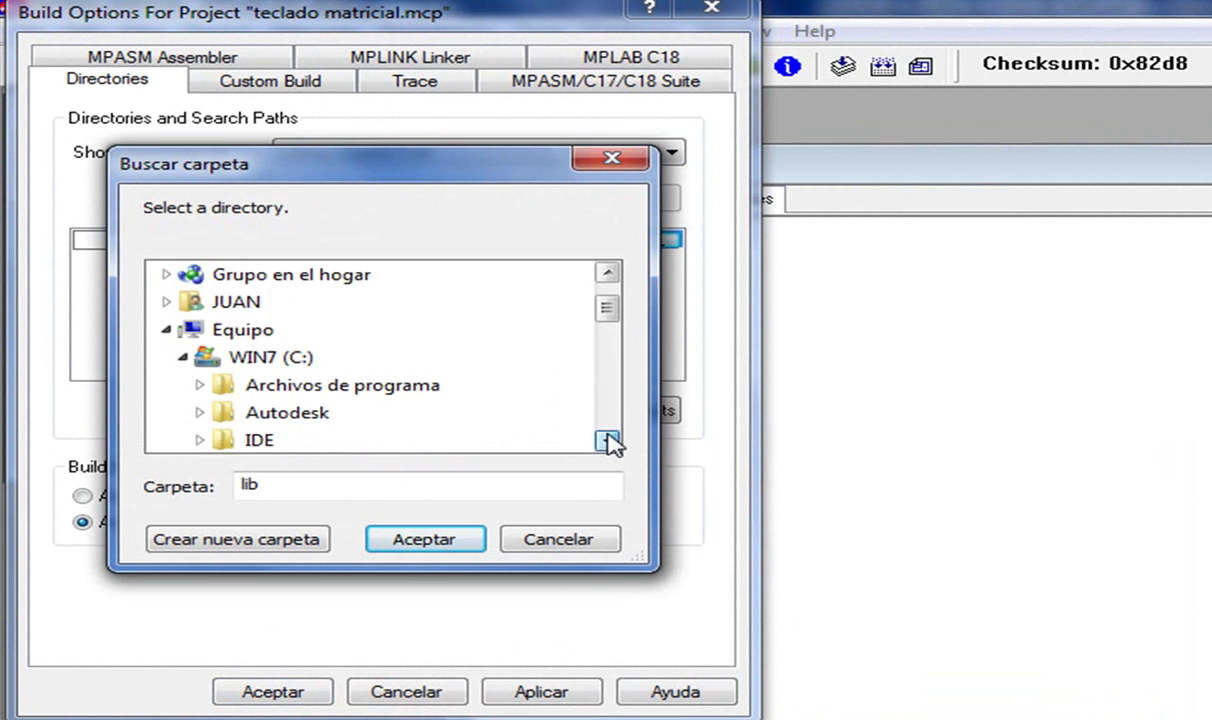
click(609, 441)
click(609, 441)
click(609, 441)
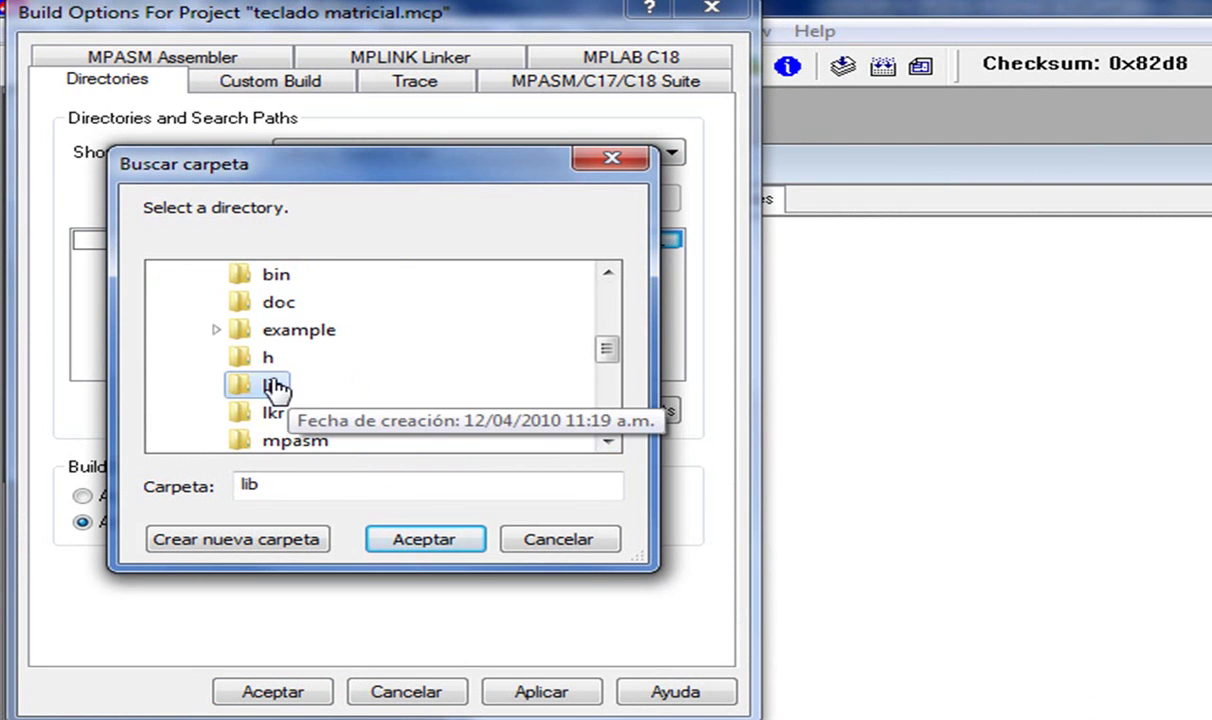
click(431, 556)
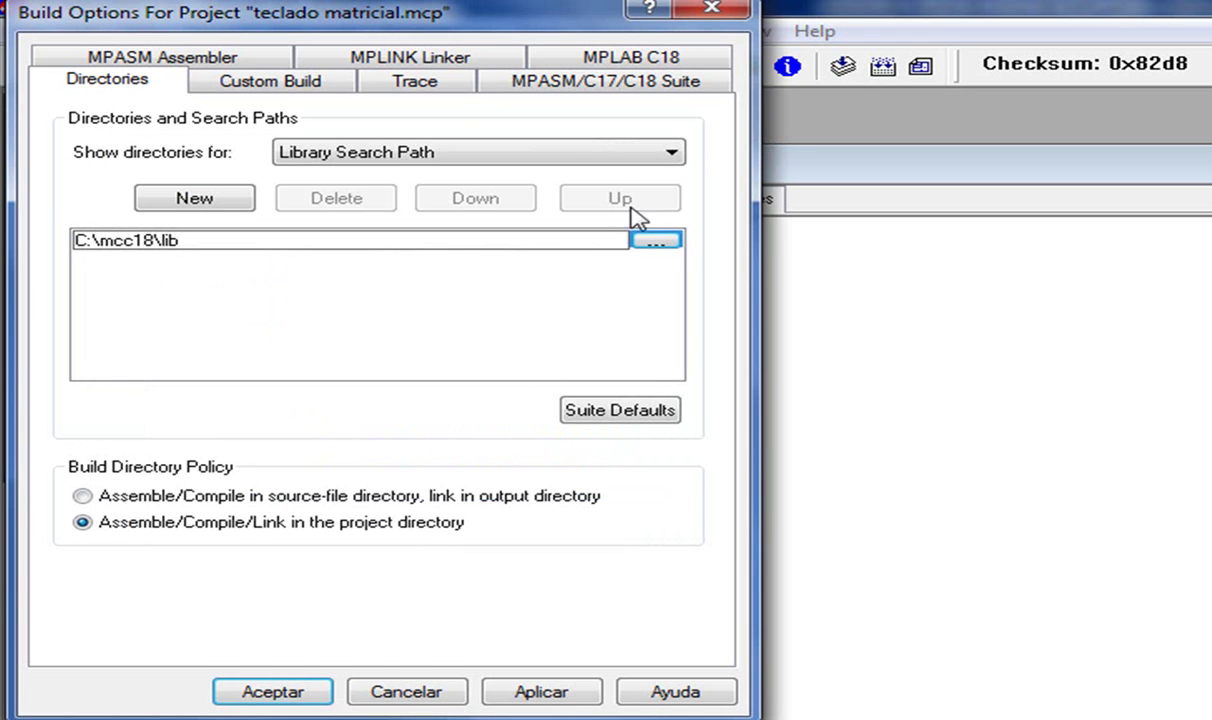
click(515, 300)
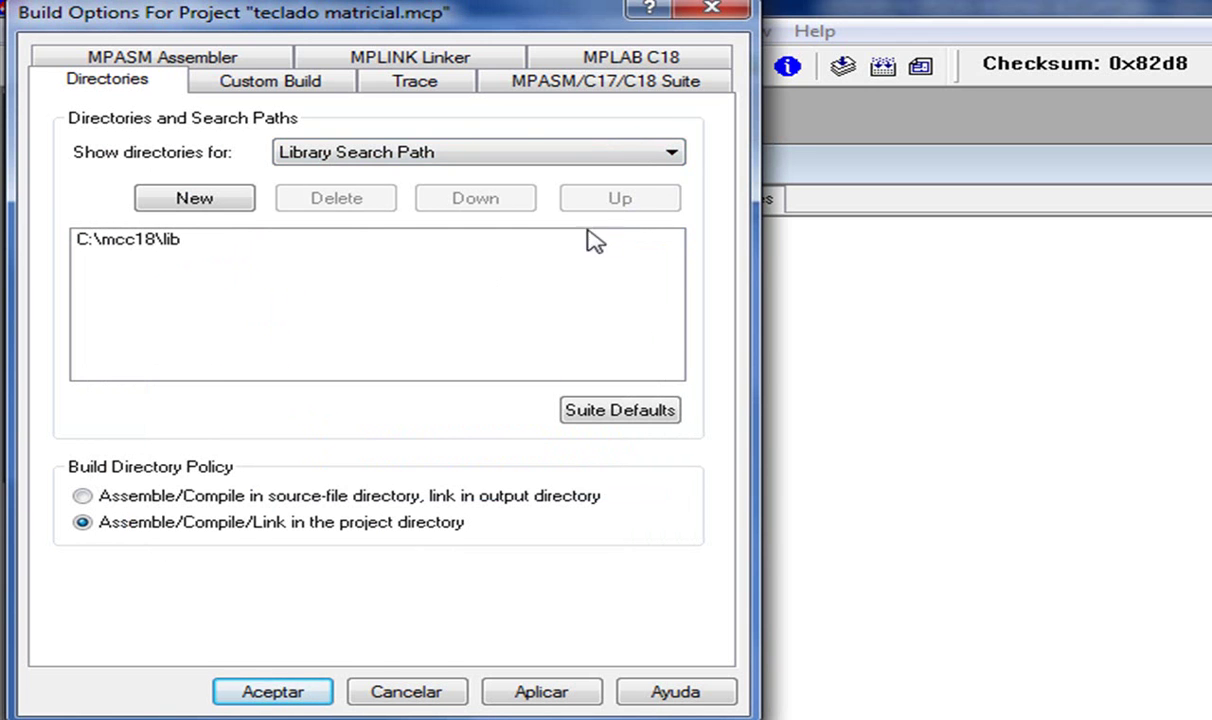
- Add C:\mcc18\lkr to the project's Linker-Script Search Path and accept the build options
click(672, 155)
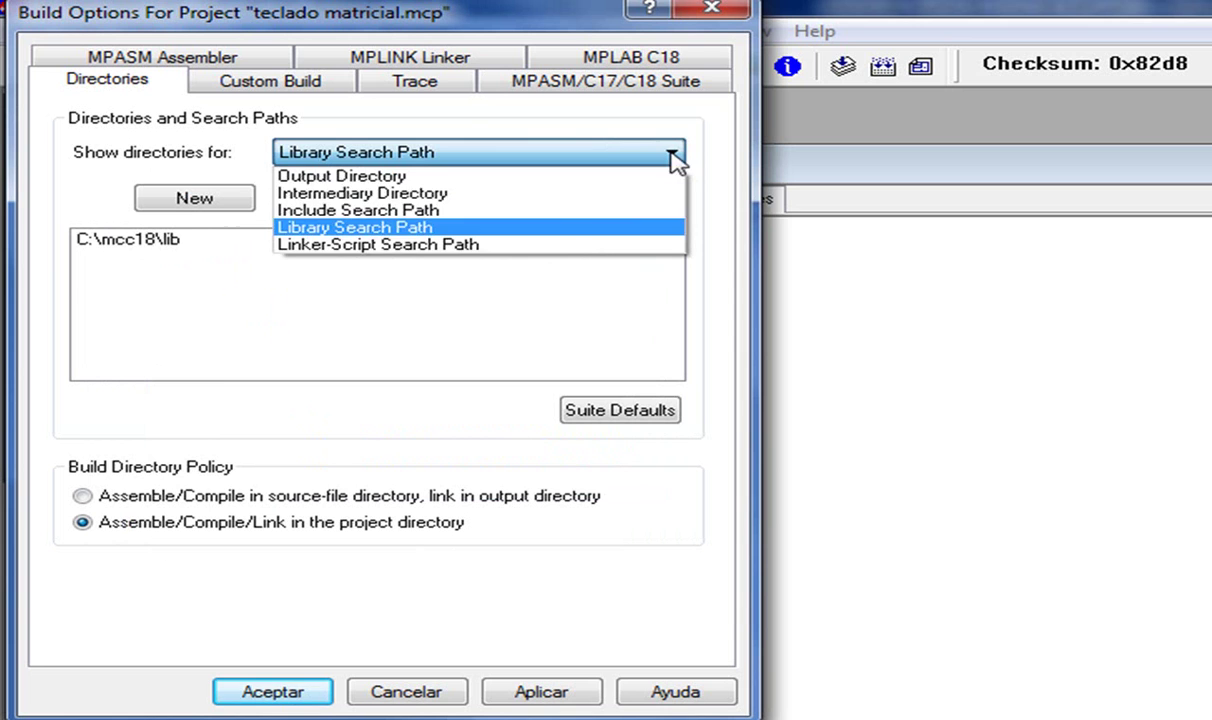
click(560, 254)
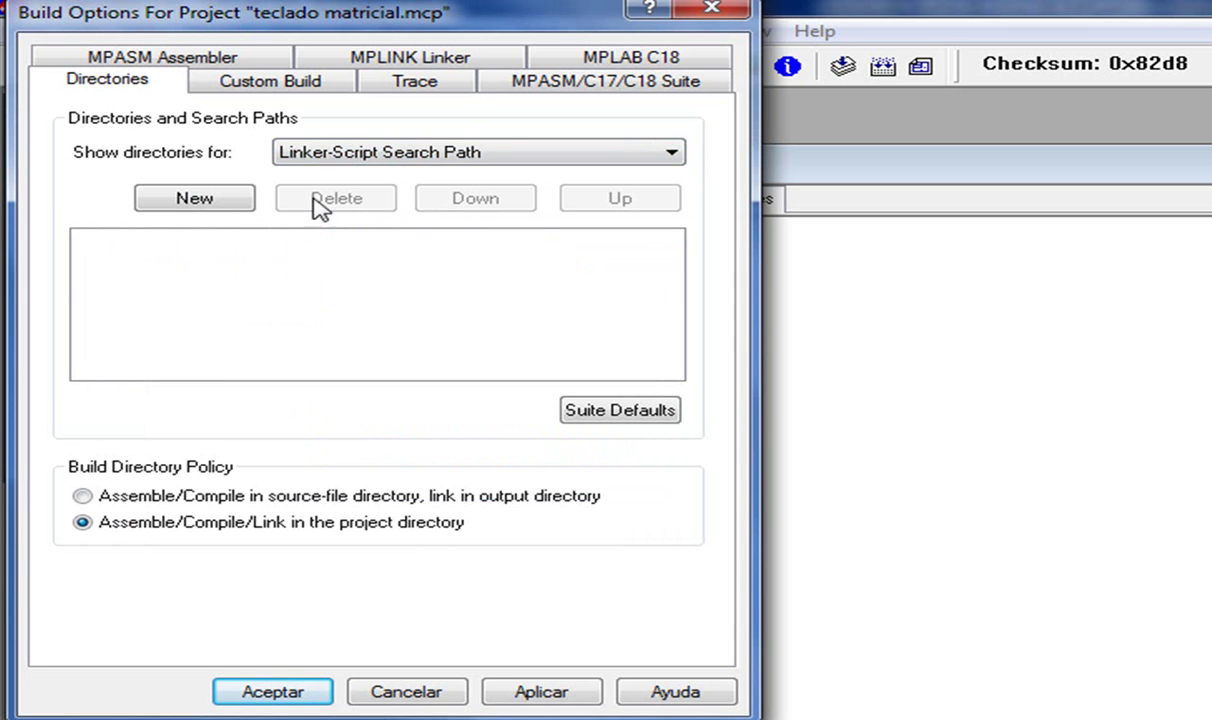
click(248, 204)
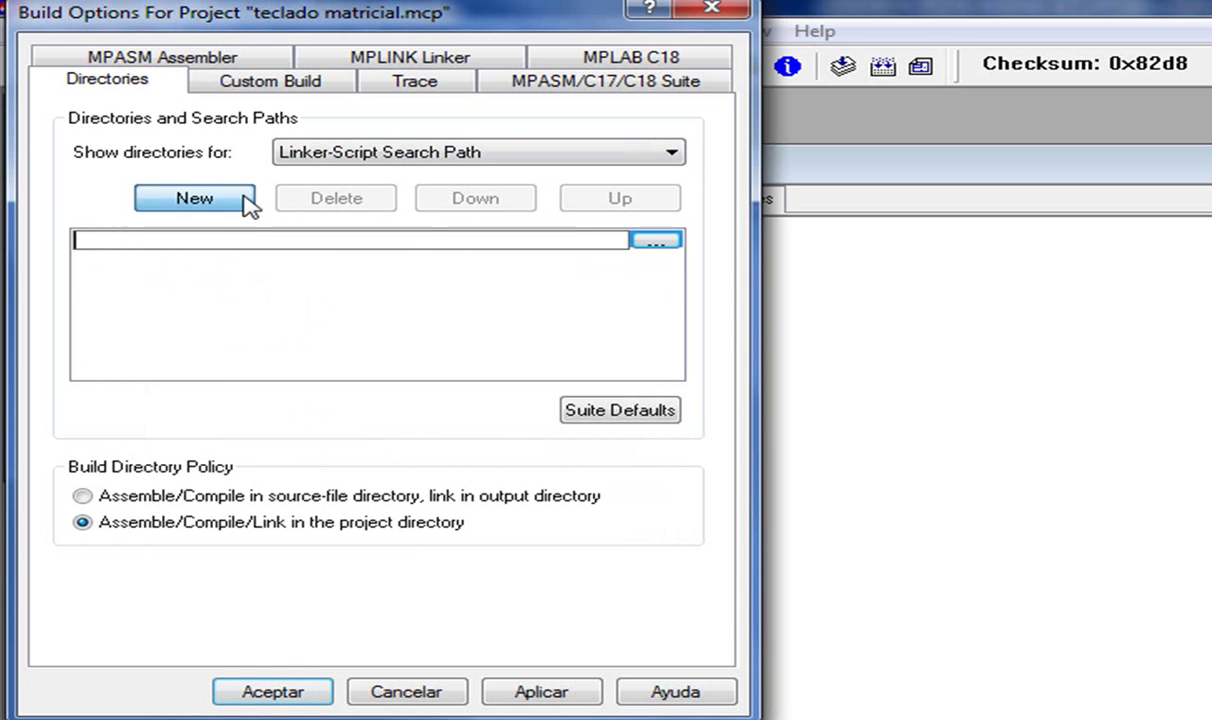
click(645, 242)
click(608, 442)
click(608, 442)
click(608, 442)
click(608, 442)
click(608, 442)
click(608, 442)
click(608, 442)
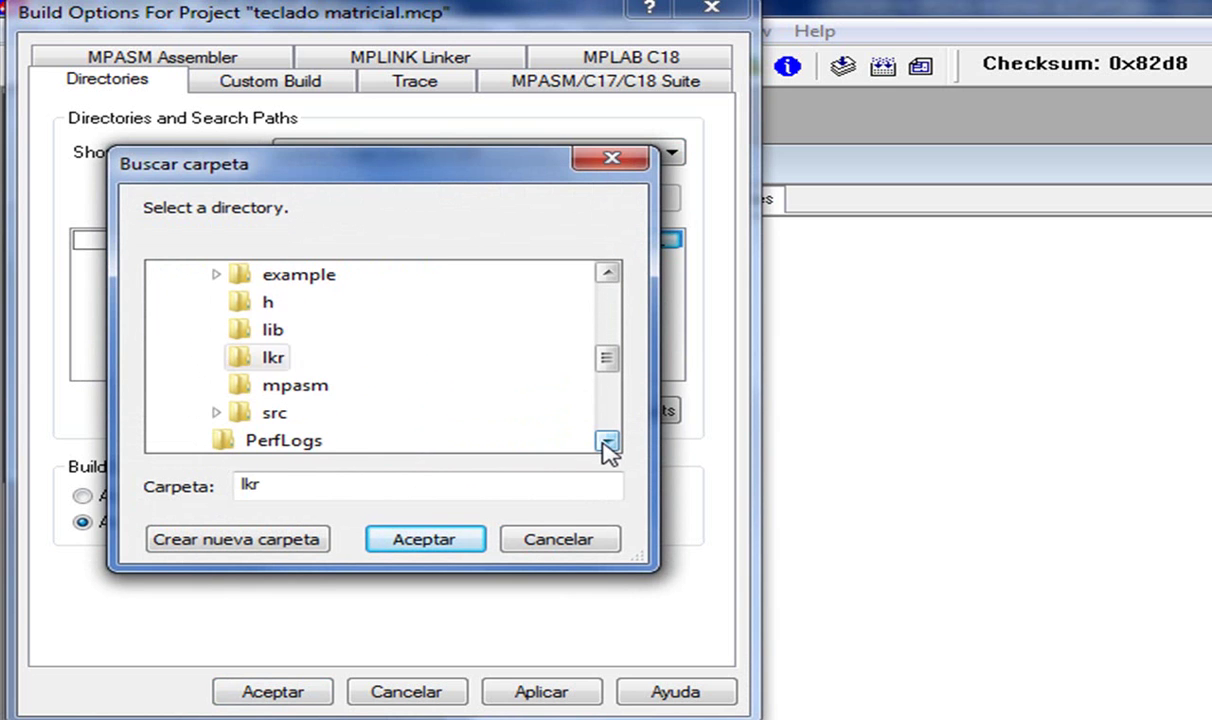
click(268, 357)
click(426, 539)
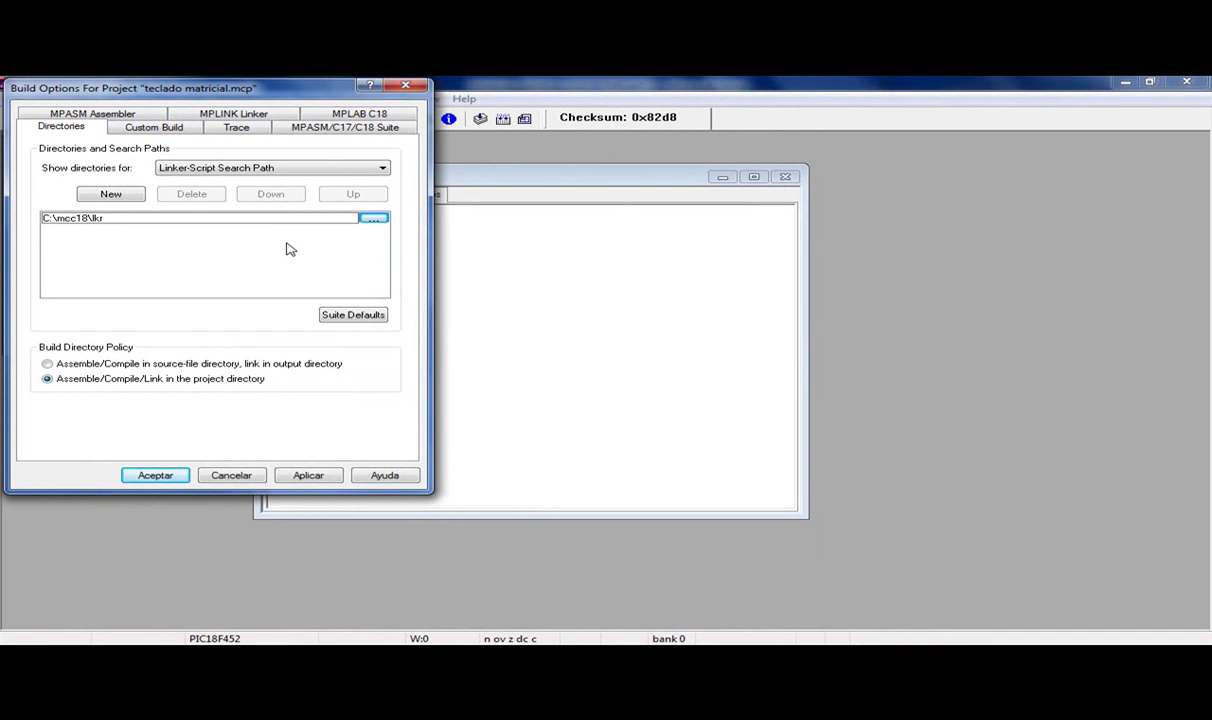
click(287, 244)
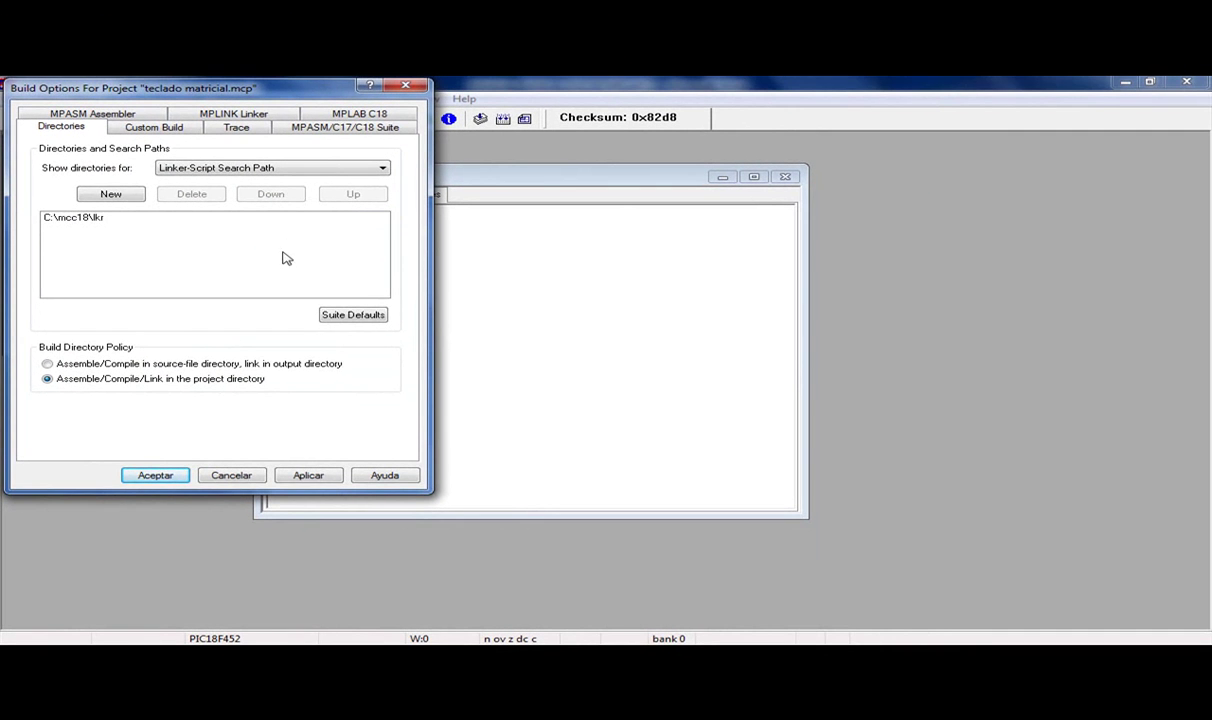
click(157, 475)
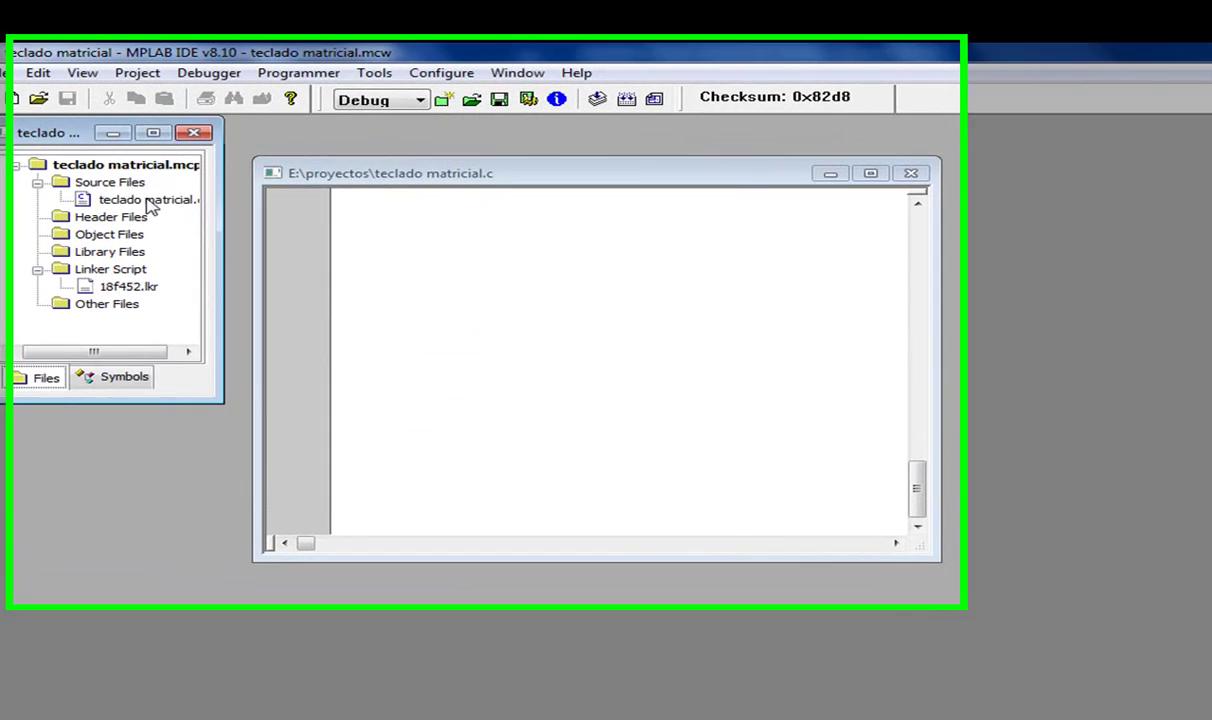
- Open the source file teclado matricial.c from the project's Source Files and look through its code to the end
double_click(133, 199)
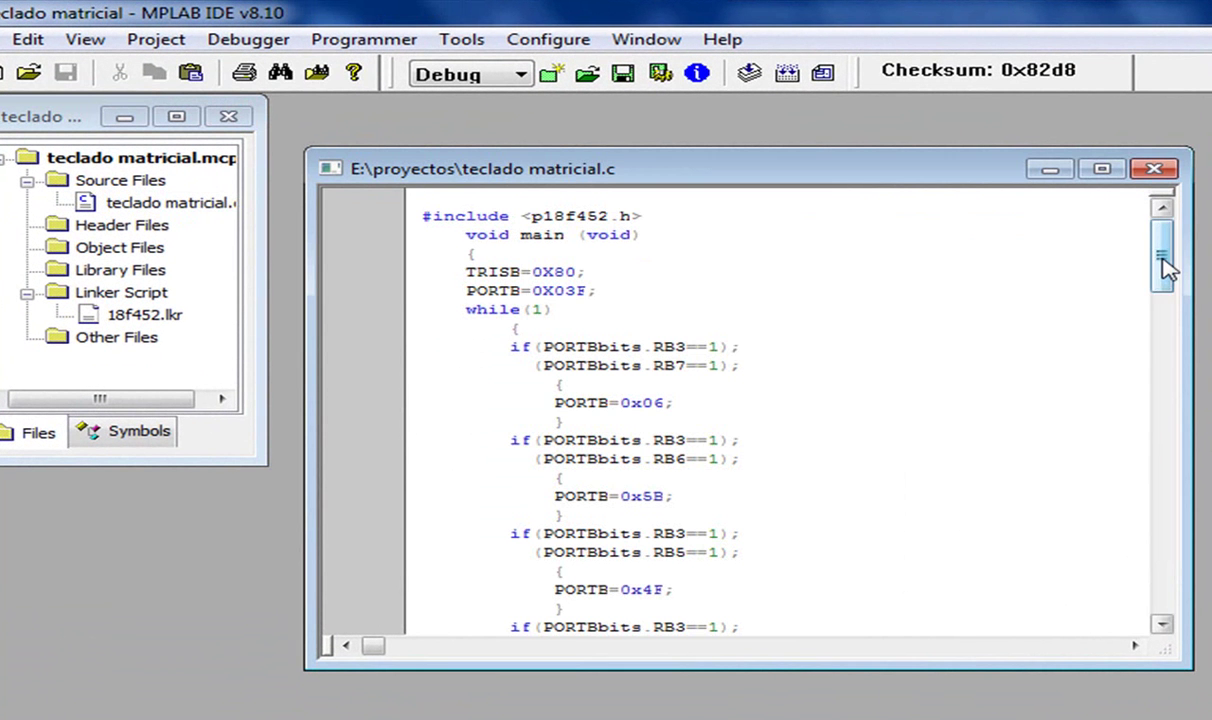
drag(1165, 268, 1115, 601)
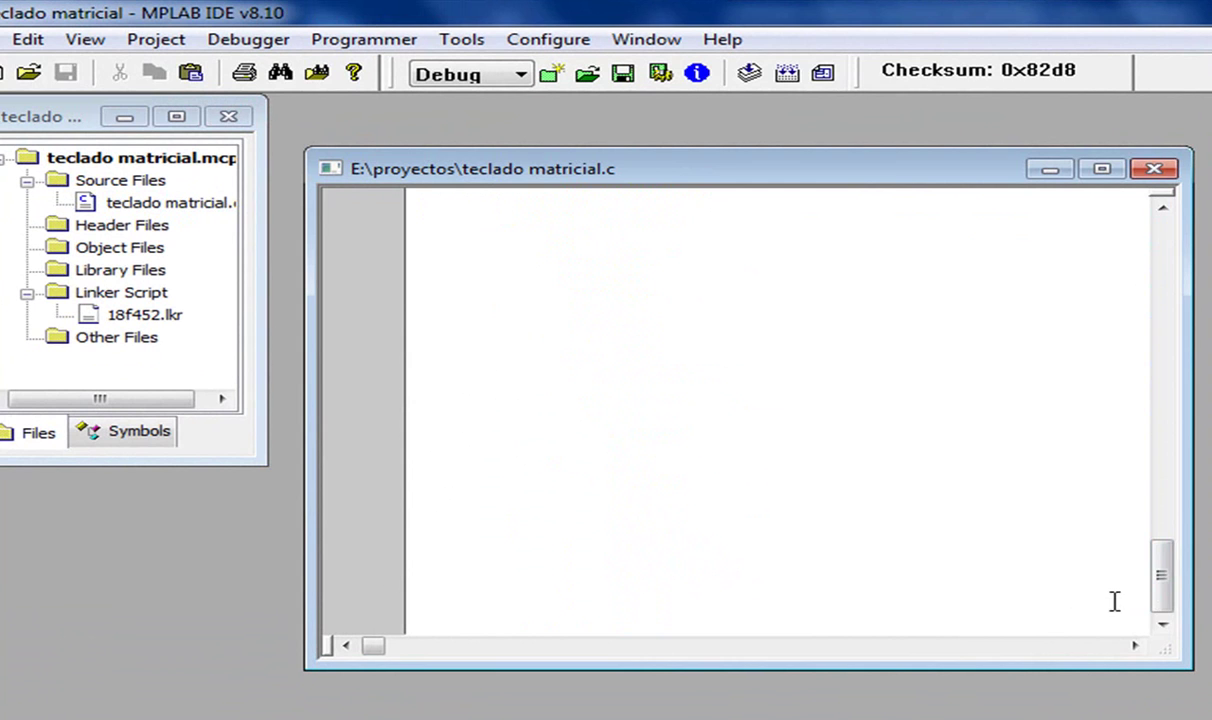